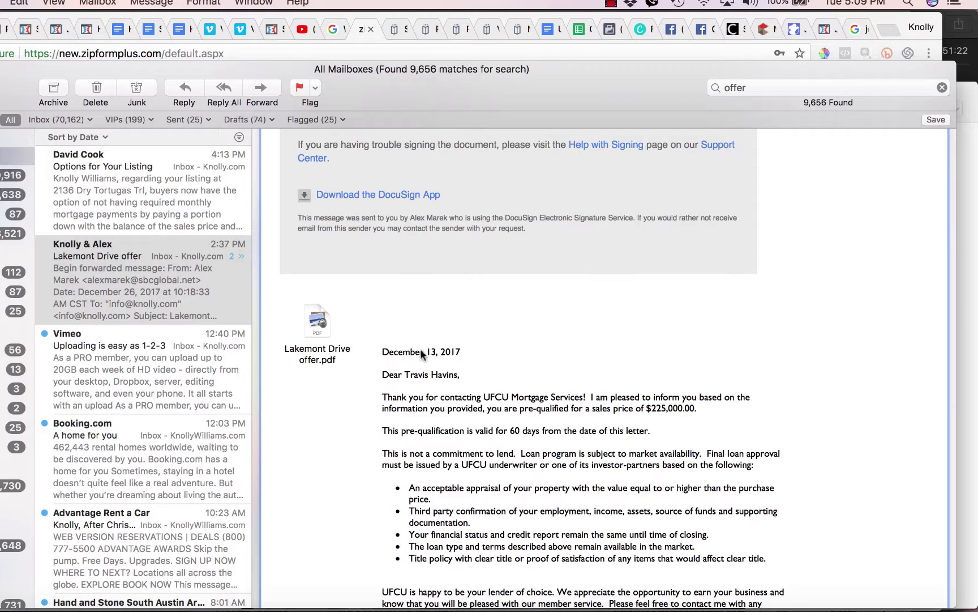
Step: Open the Lakemont Drive offer.pdf email attachment in Preview and scroll through the contract
scroll(450, 302, "up", 15)
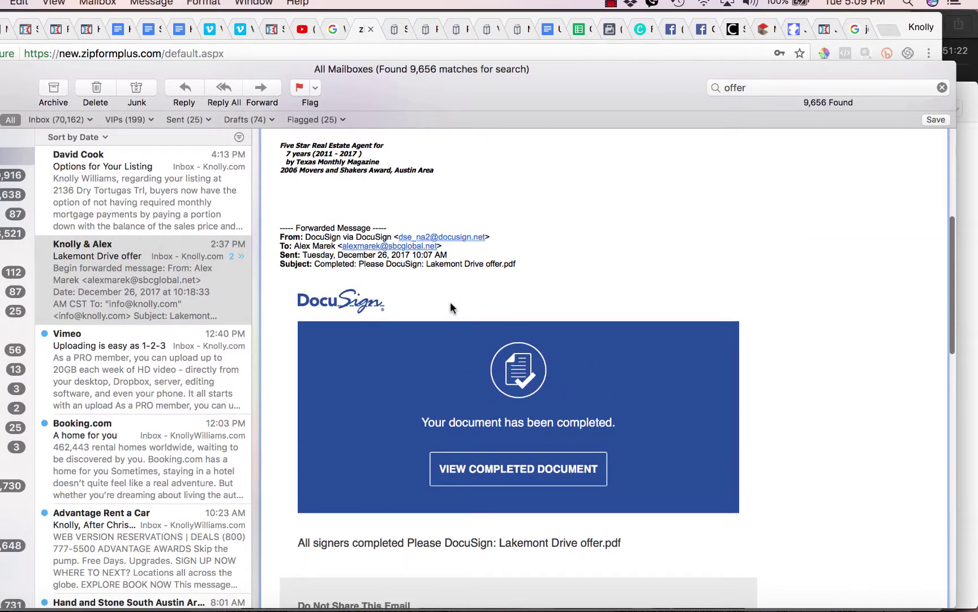
scroll(450, 301, "up", 10)
scroll(450, 301, "down", 20)
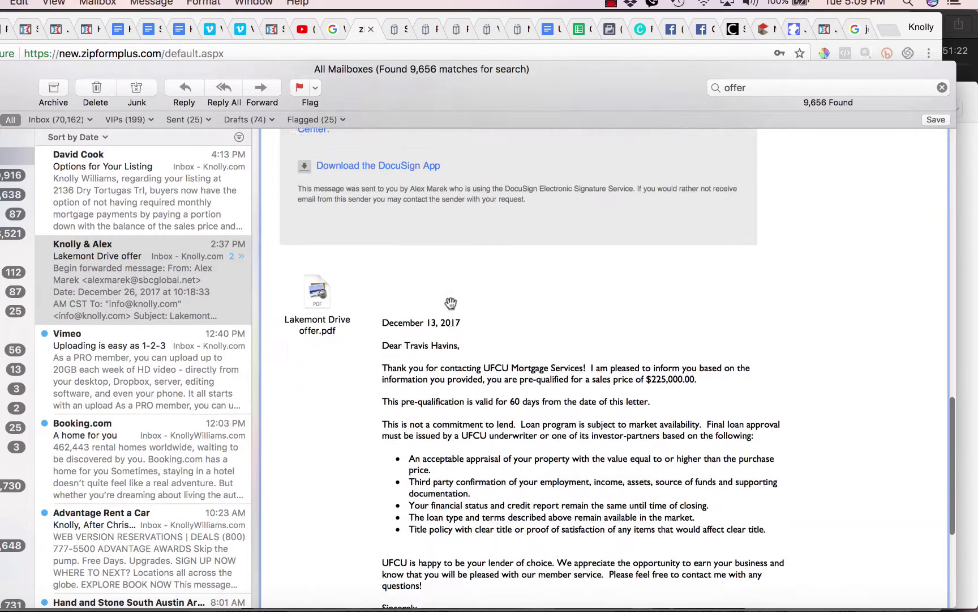
scroll(450, 303, "down", 2)
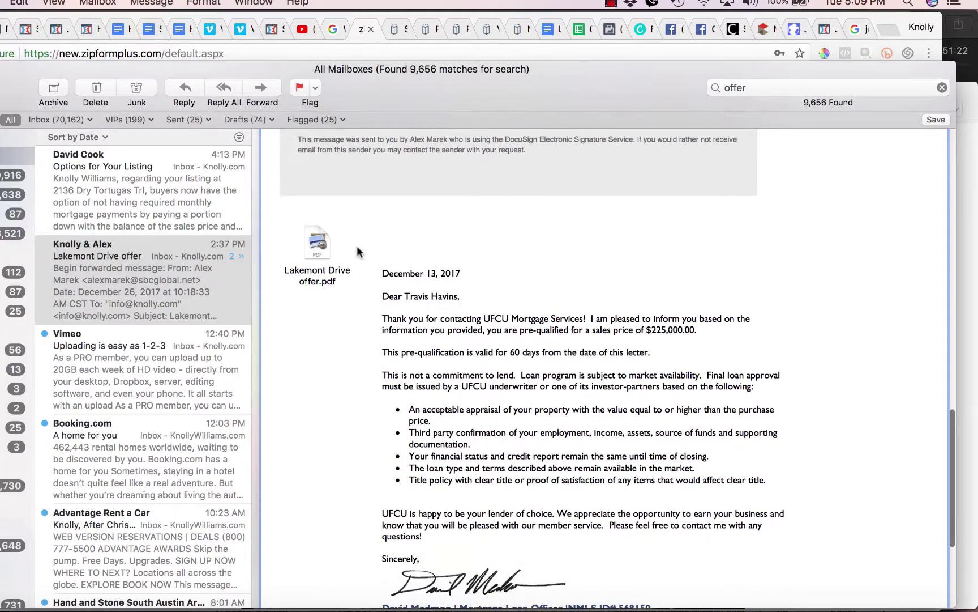
left_click(321, 242)
double_click(321, 242)
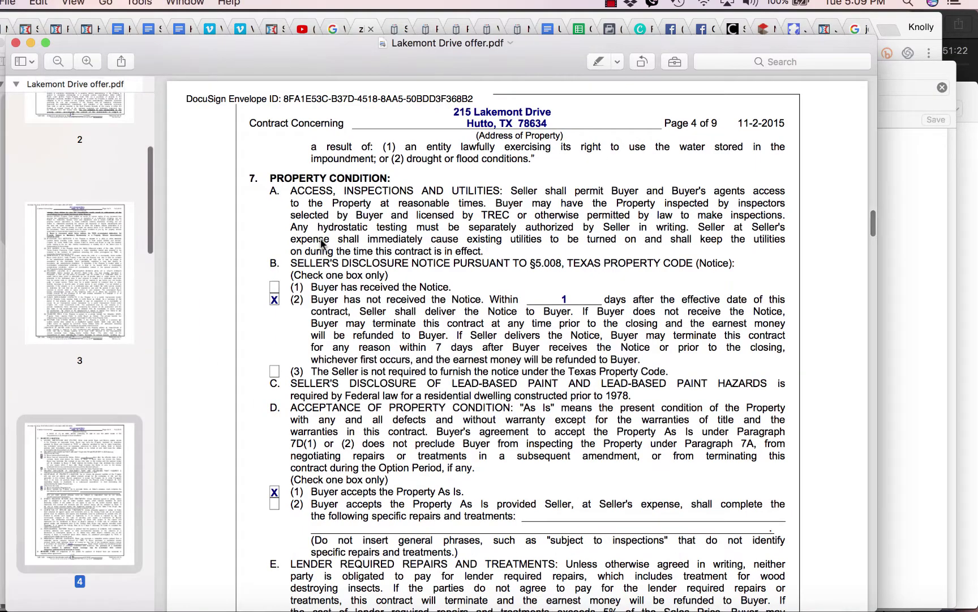
scroll(481, 189, "up", 2)
scroll(481, 189, "up", 20)
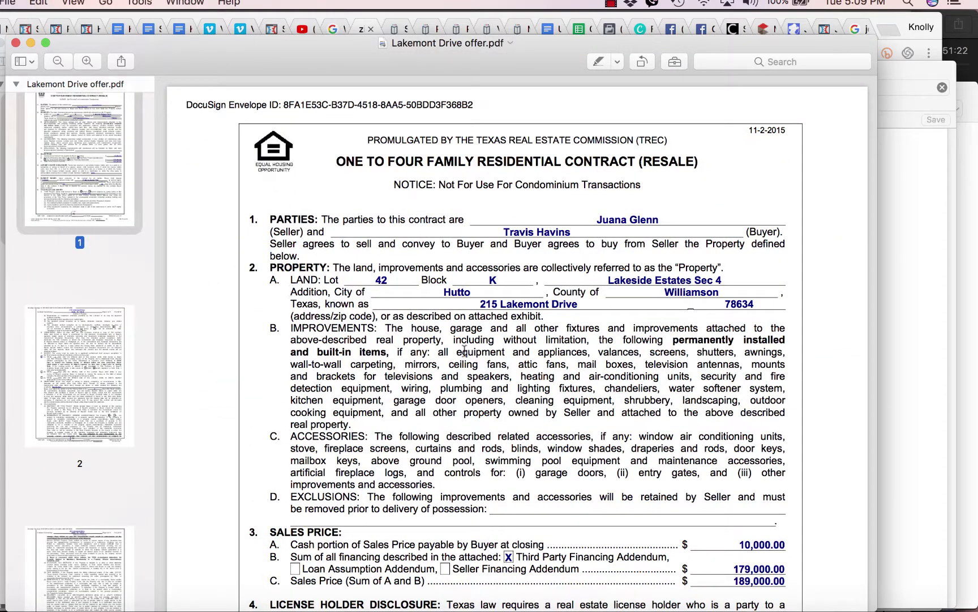
scroll(418, 453, "down", 15)
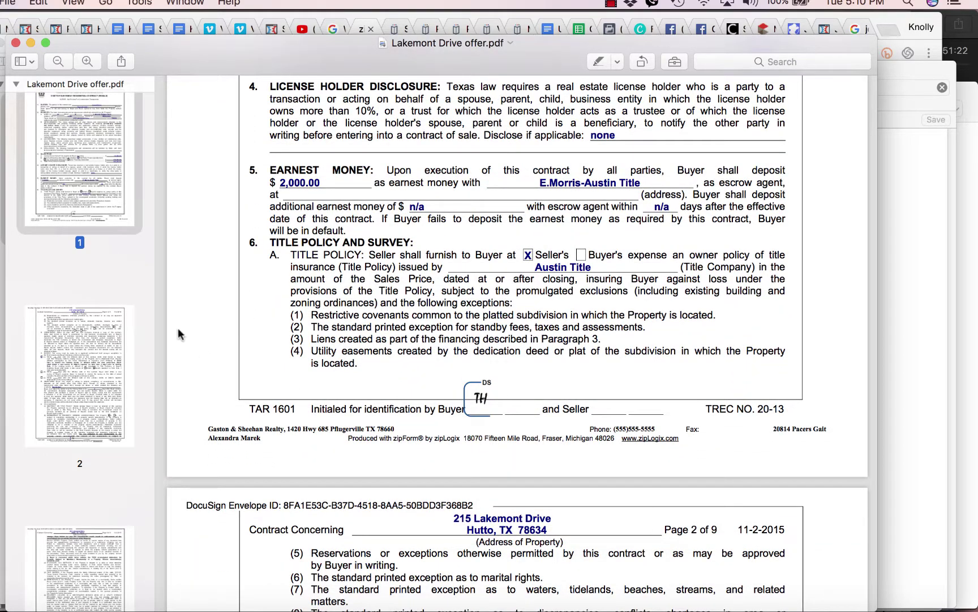
Step: Save a copy named 'Lakemont Drive offer' to Dropbox > Knolly Transactions > Lakemont
left_click(9, 2)
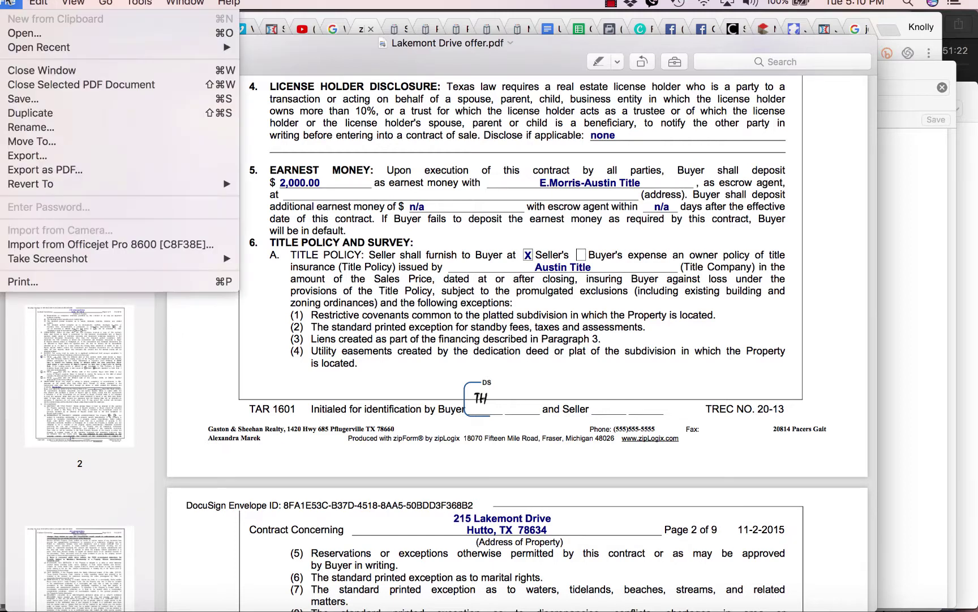
left_click(49, 100)
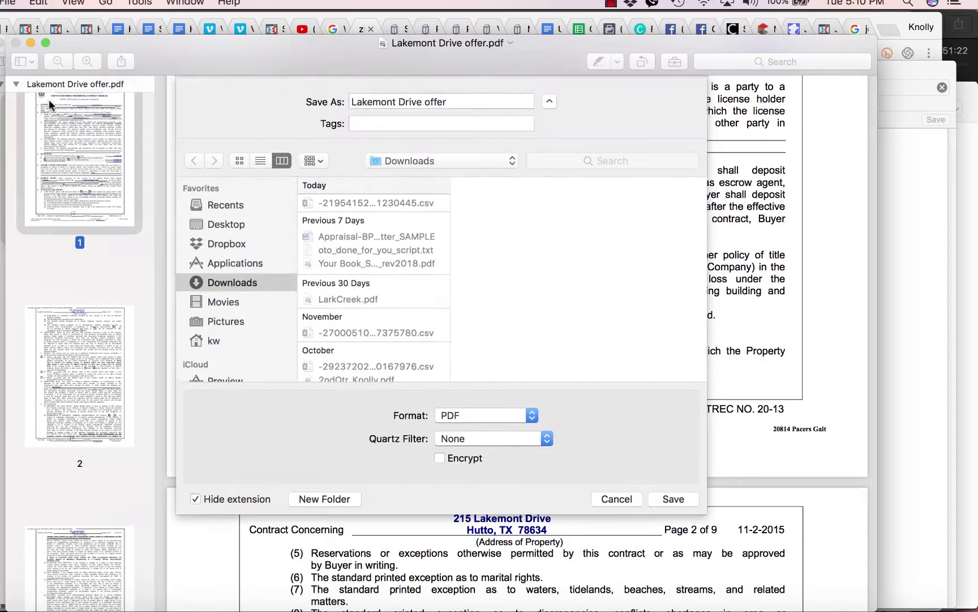
left_click(428, 161)
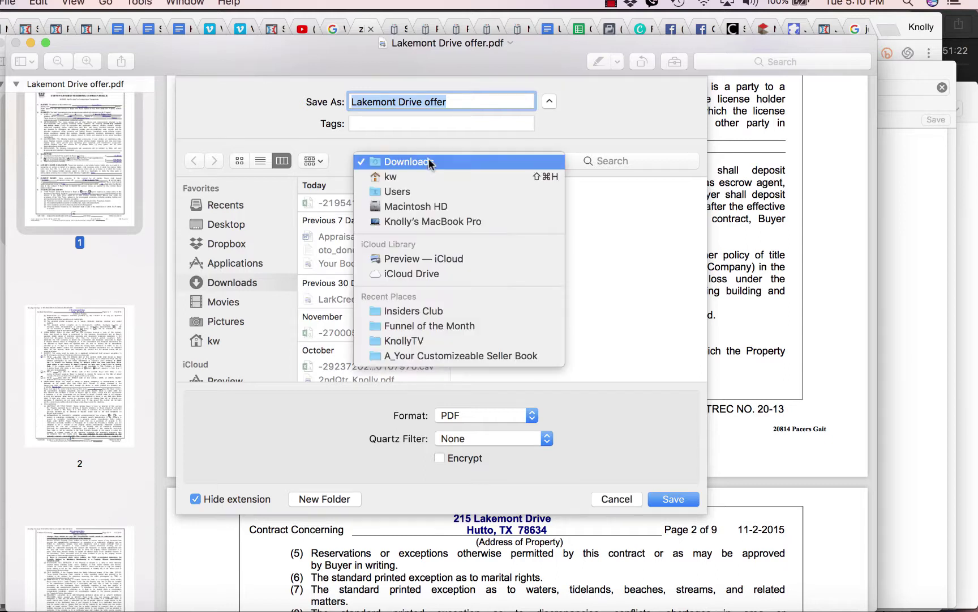
left_click(239, 244)
left_click(239, 247)
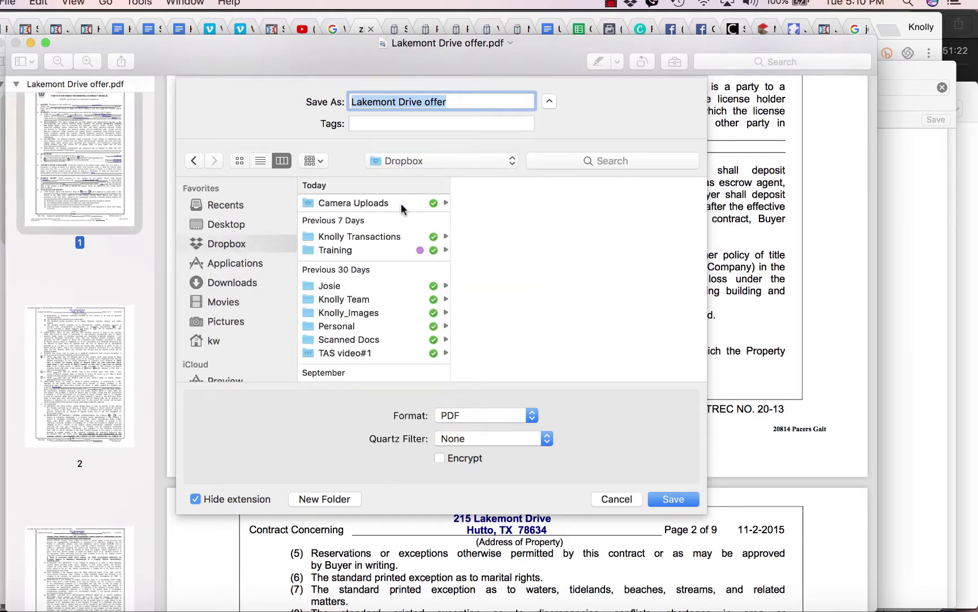
left_click(394, 238)
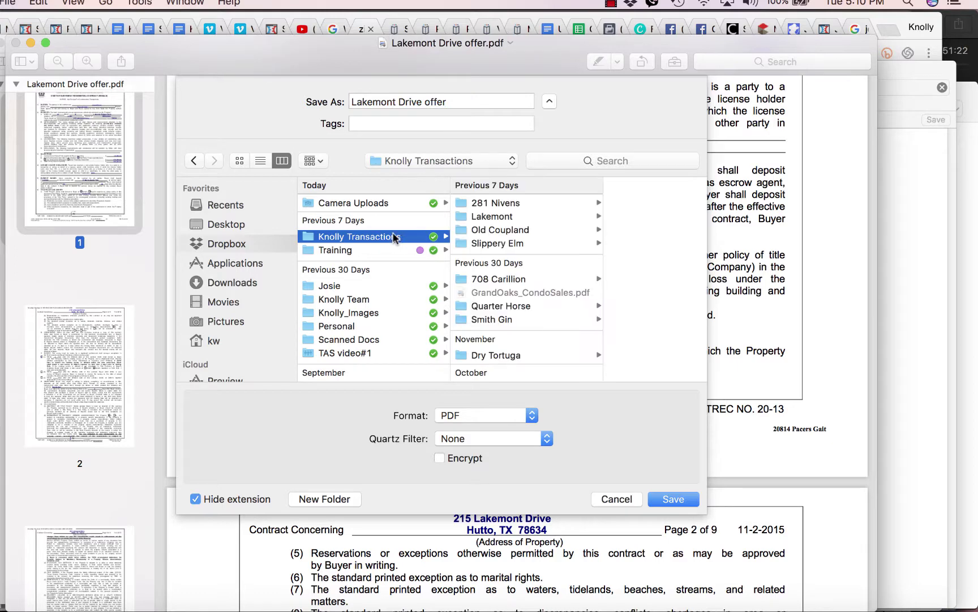
left_click(522, 217)
left_click(673, 499)
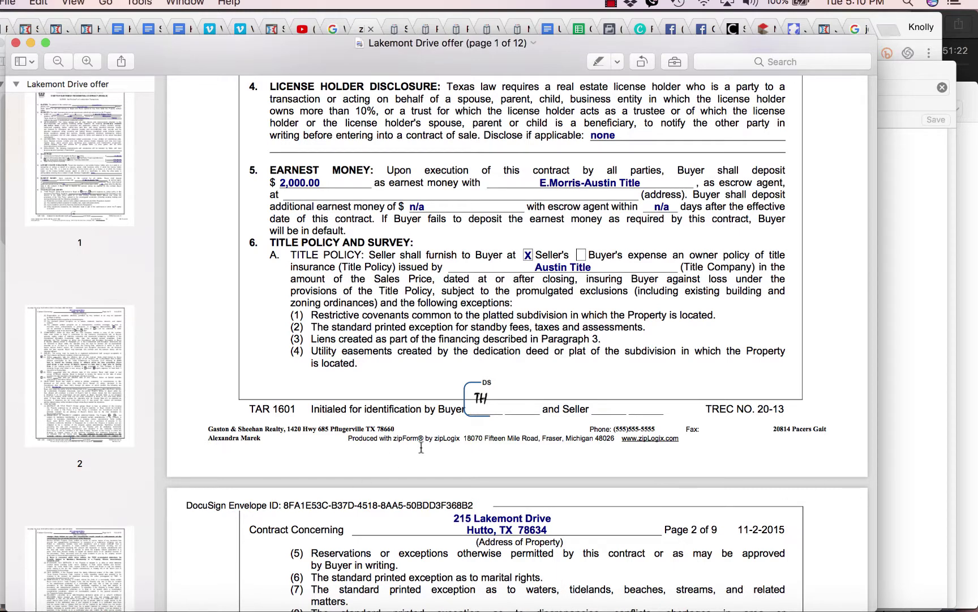
Step: Go to the DocuSign site in Chrome and start a new Send an Envelope
left_click(337, 28)
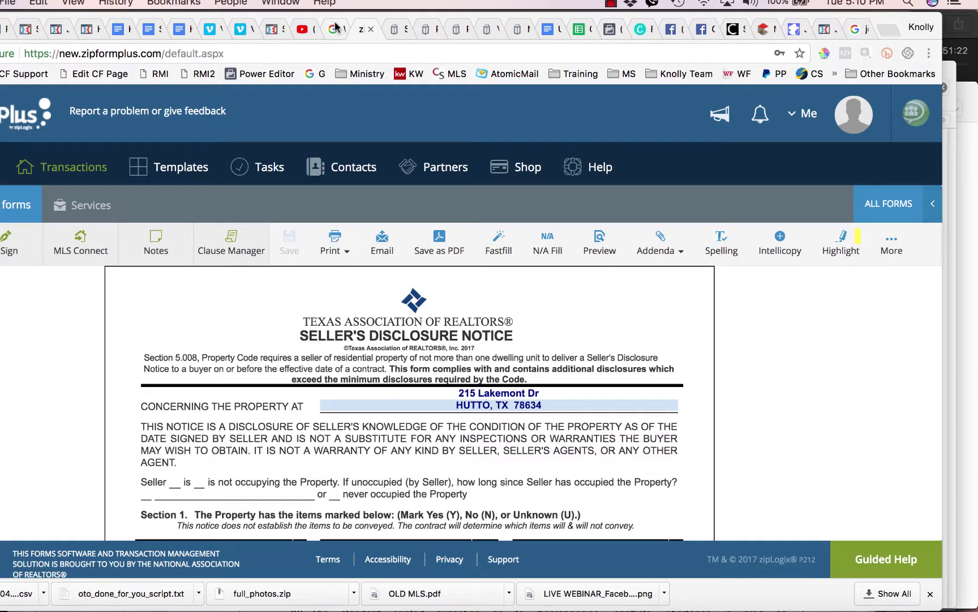
left_click(327, 56)
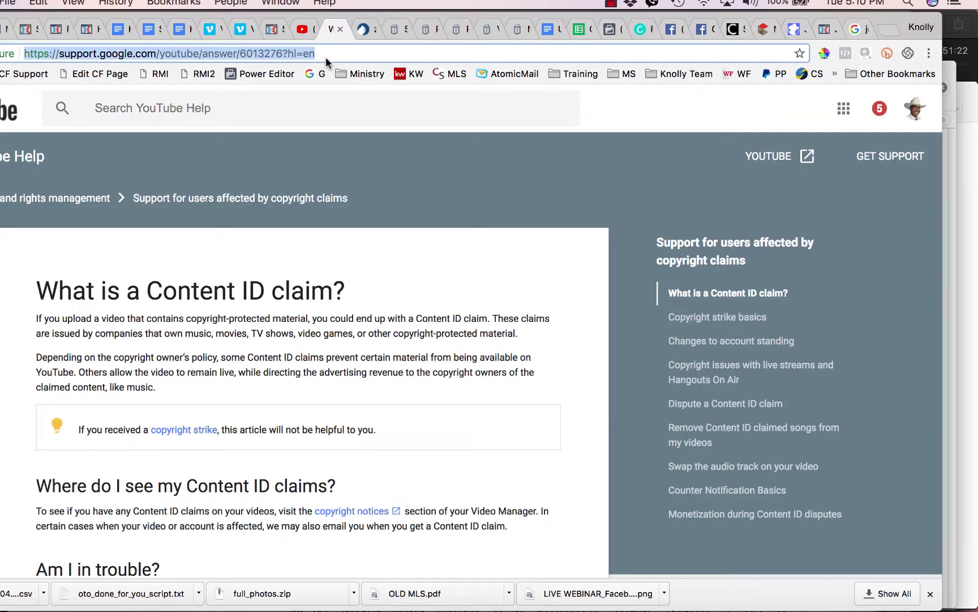
type("docu")
key("Return")
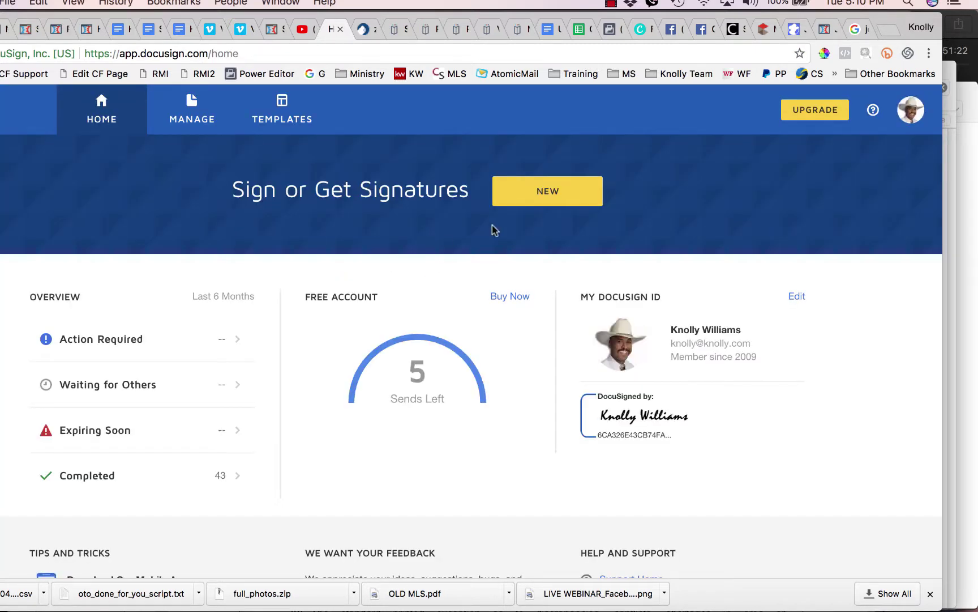
left_click(556, 193)
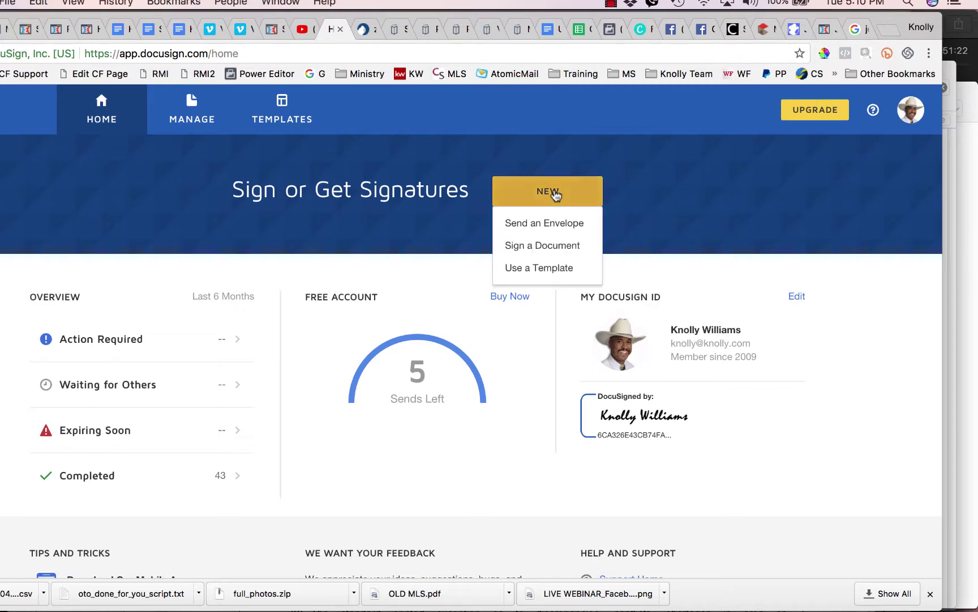
left_click(557, 227)
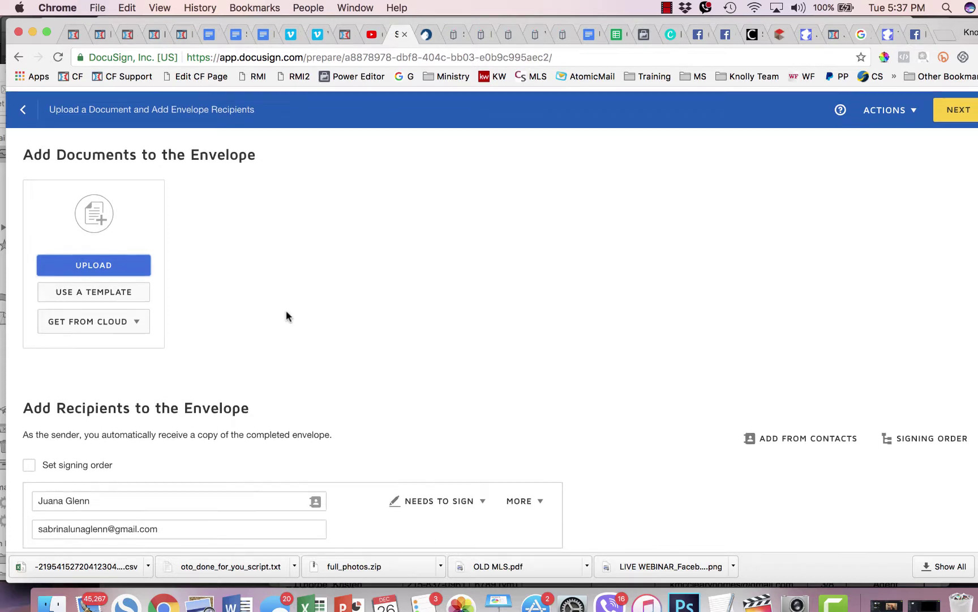
Step: Upload Lakemont Drive offer copy.pdf from the Lakemont folder to the envelope
scroll(286, 311, "down", 1)
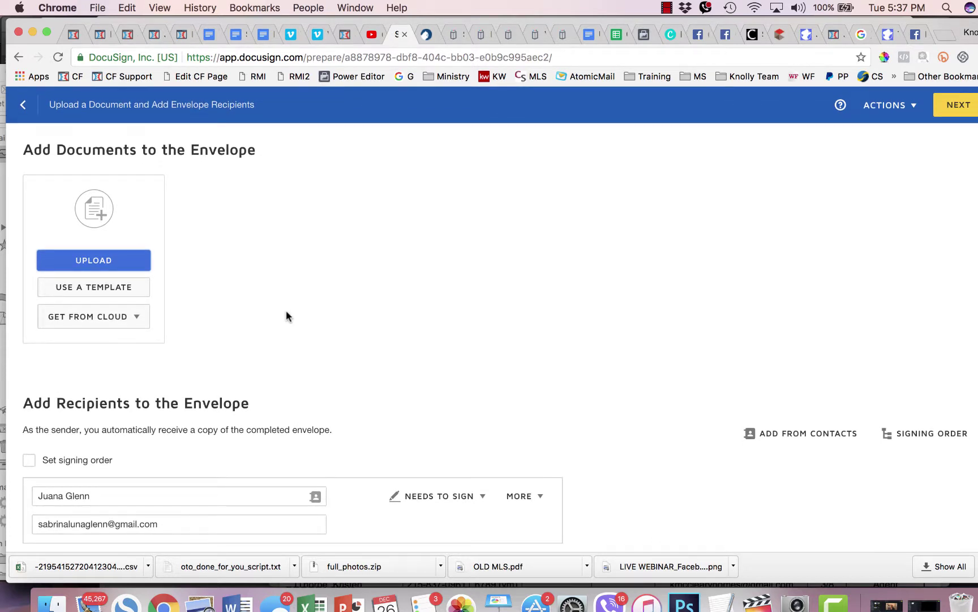
left_click(141, 263)
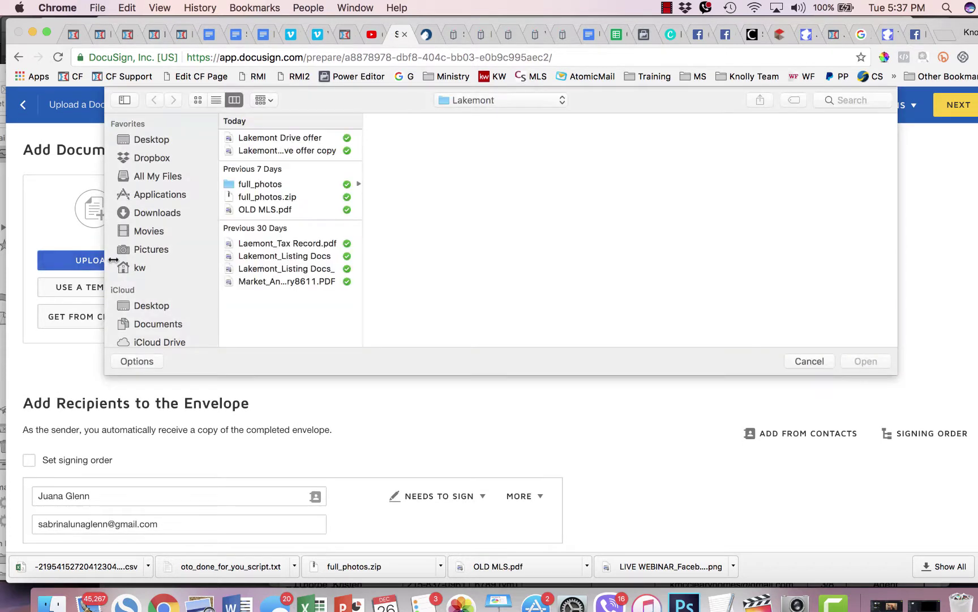
left_click(288, 151)
double_click(288, 152)
Step: Check the signer's name and remove the extra empty recipient row
scroll(321, 354, "down", 3)
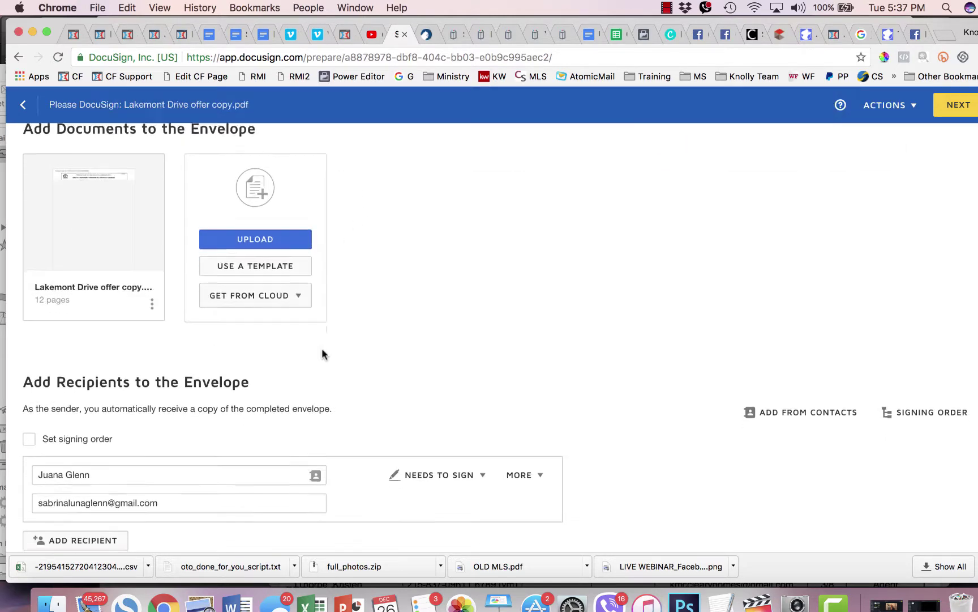
scroll(322, 354, "down", 3)
left_click(110, 349)
left_click_drag(110, 350, 48, 349)
left_click(101, 350)
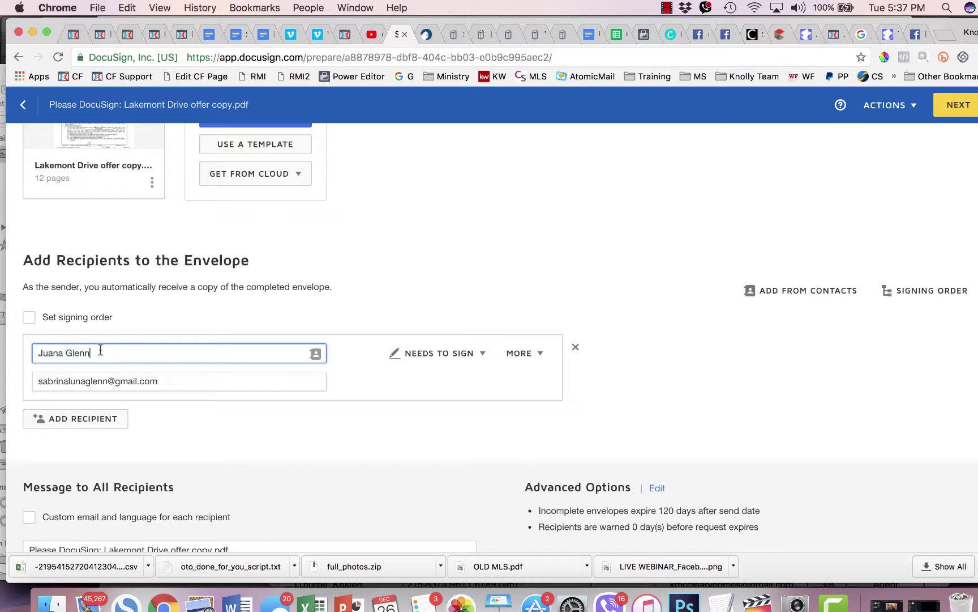
scroll(185, 380, "down", 5)
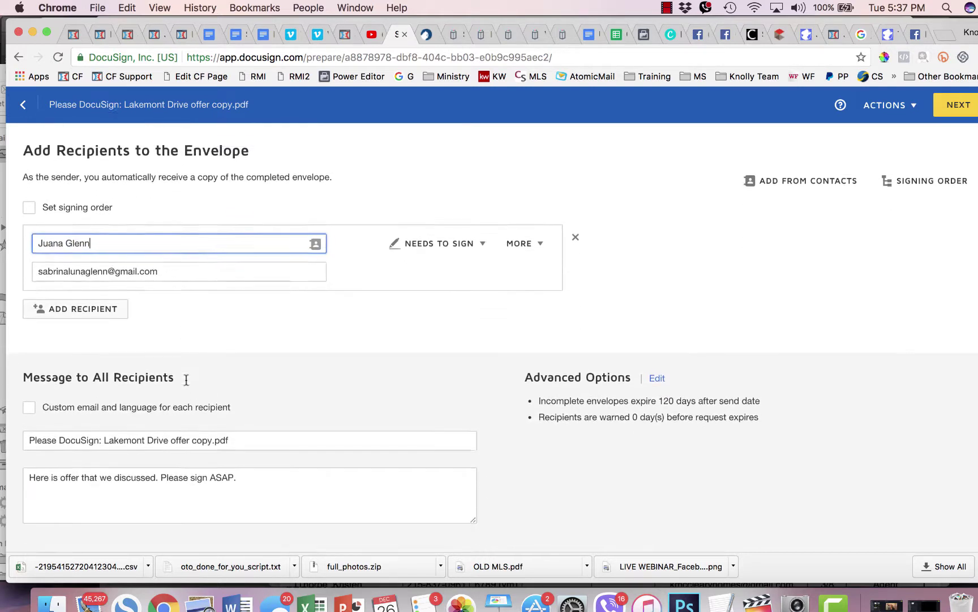
left_click(108, 278)
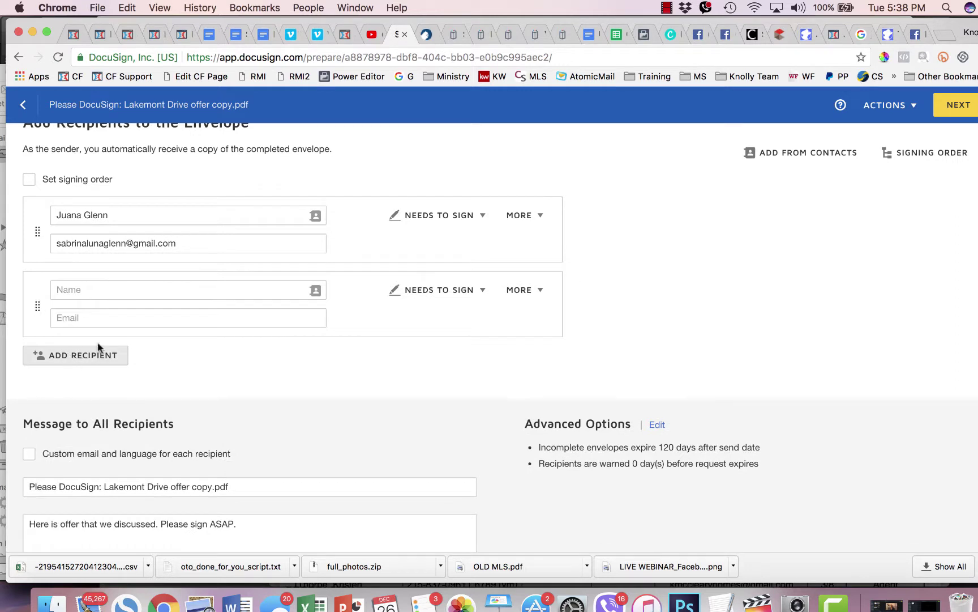
left_click(575, 285)
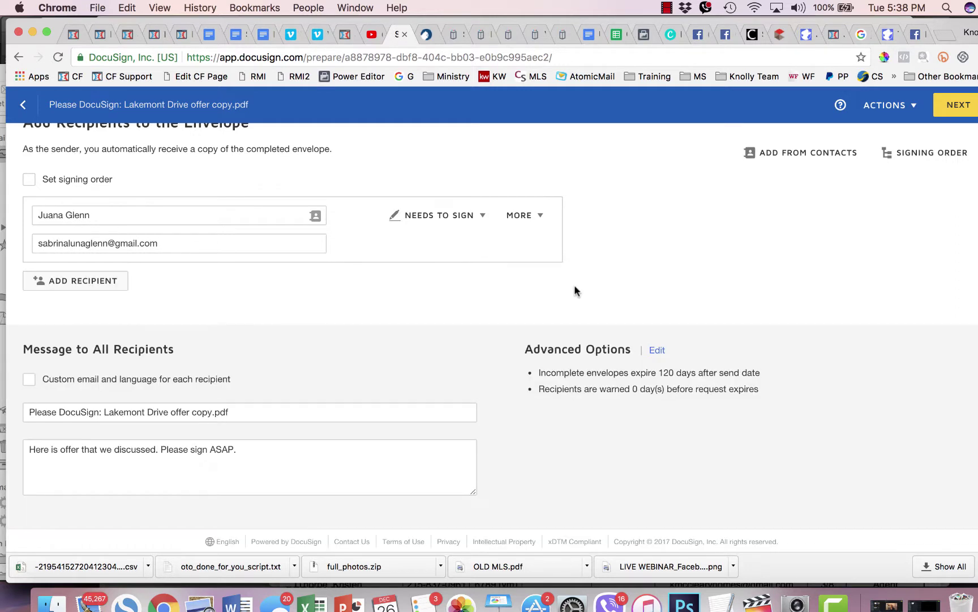
Step: Review the envelope's message text for the signer
scroll(411, 320, "down", 1)
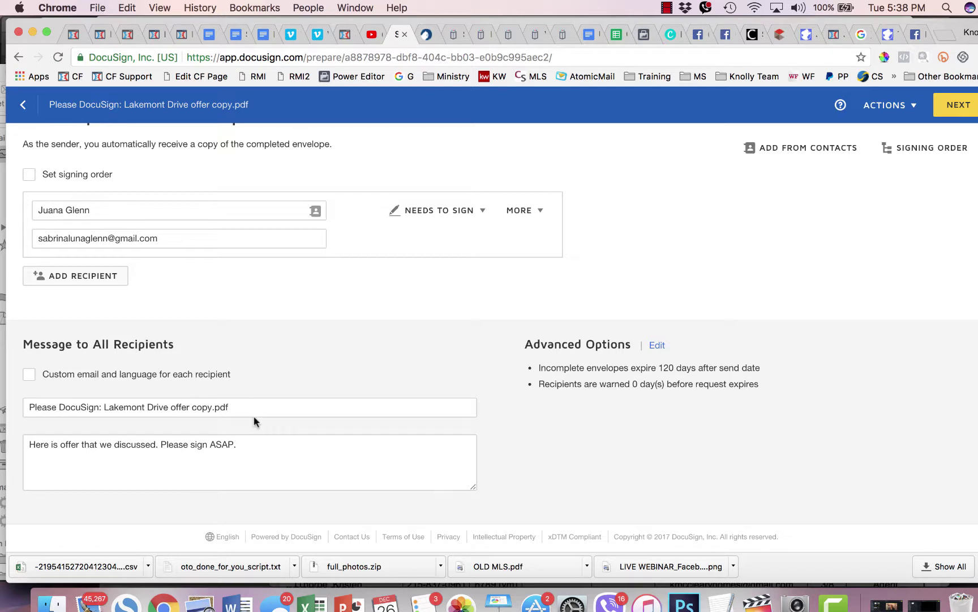
left_click_drag(257, 444, 32, 445)
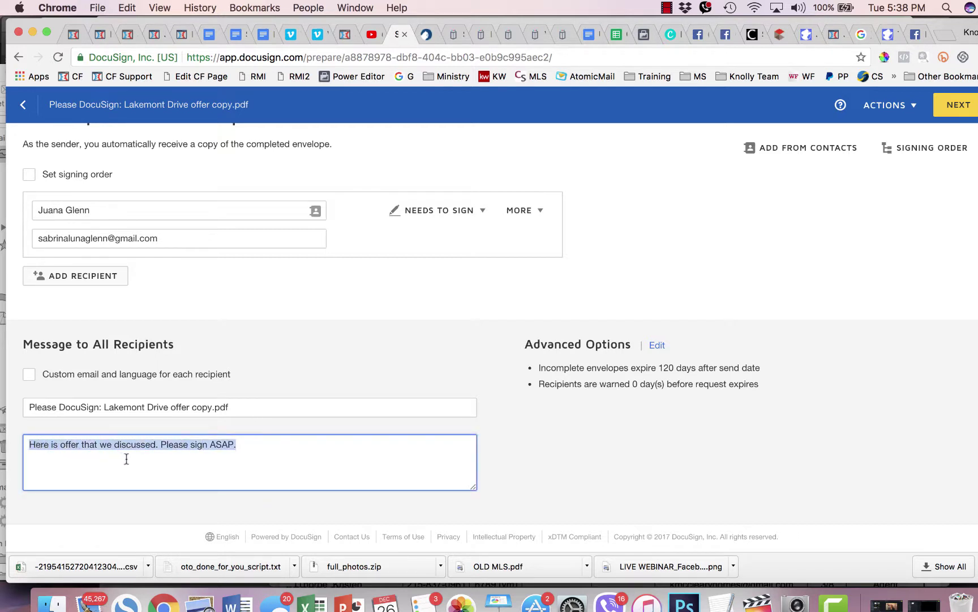
left_click(264, 448)
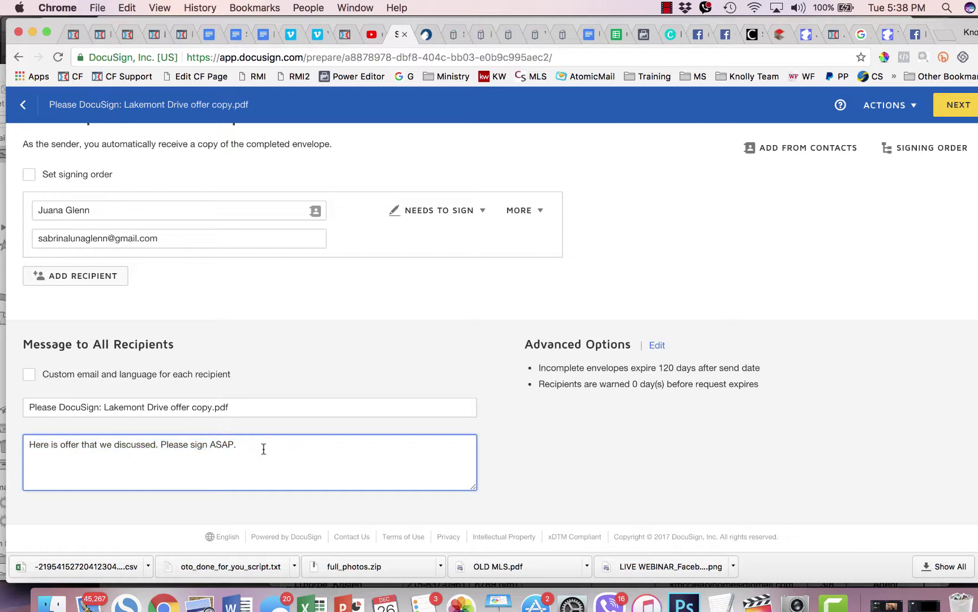
scroll(264, 448, "up", 2)
scroll(263, 448, "down", 2)
scroll(263, 448, "up", 8)
scroll(263, 448, "up", 1)
scroll(262, 452, "down", 1)
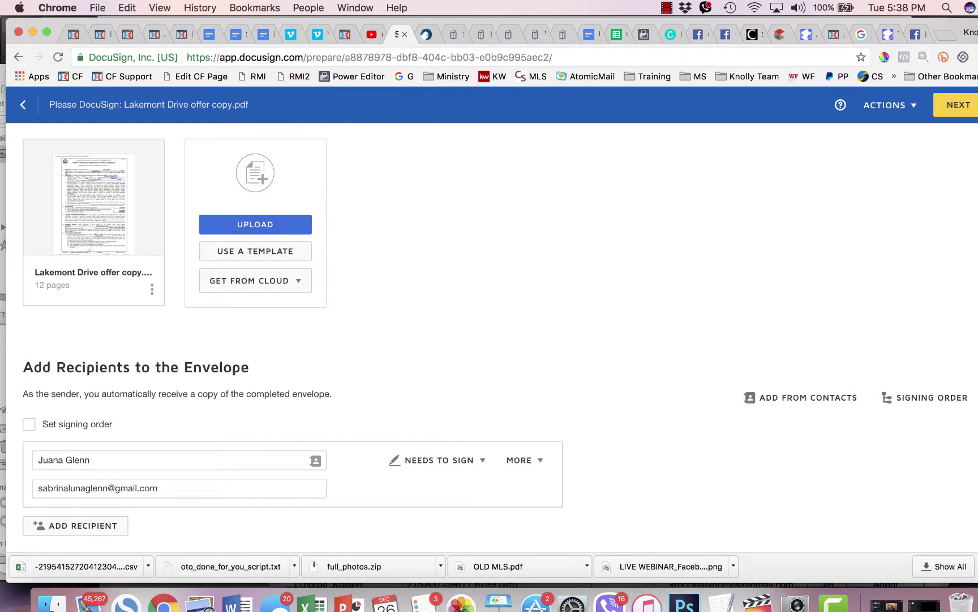
Step: Place Initial fields beside page 1's 'and Seller' line and in the margin by paragraphs 5 and 6
left_click(957, 108)
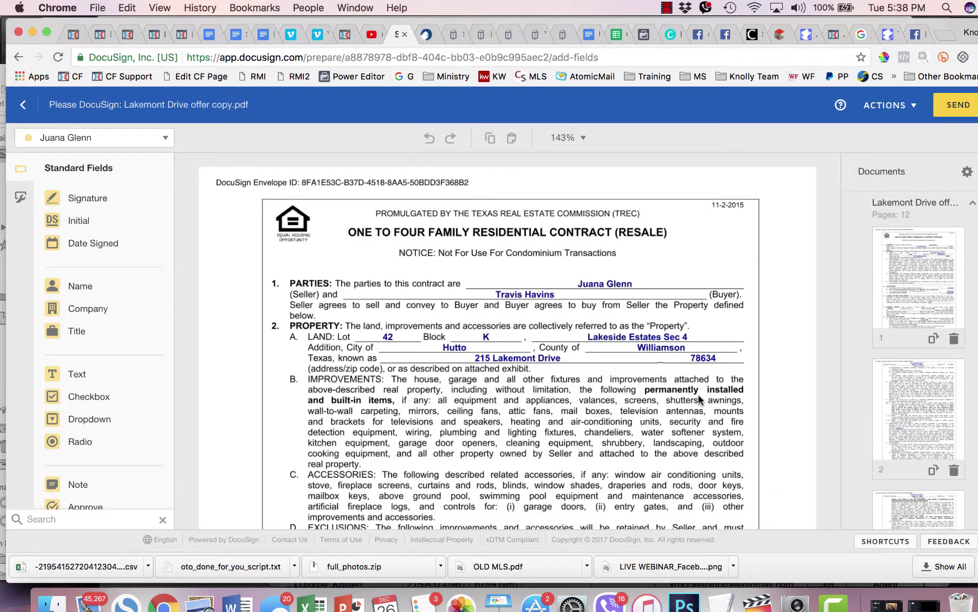
scroll(700, 400, "down", 10)
scroll(700, 400, "down", 2)
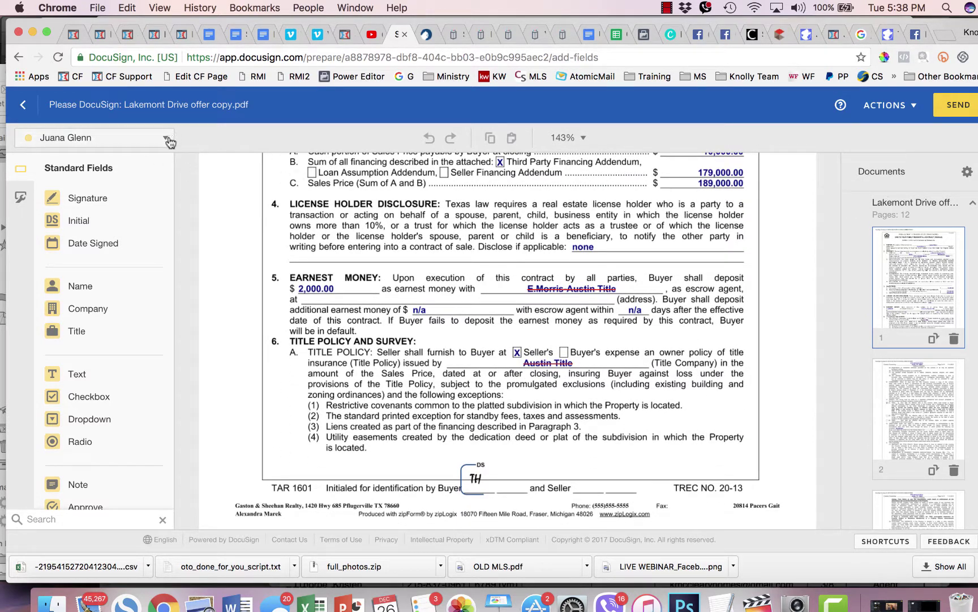
left_click_drag(75, 220, 571, 459)
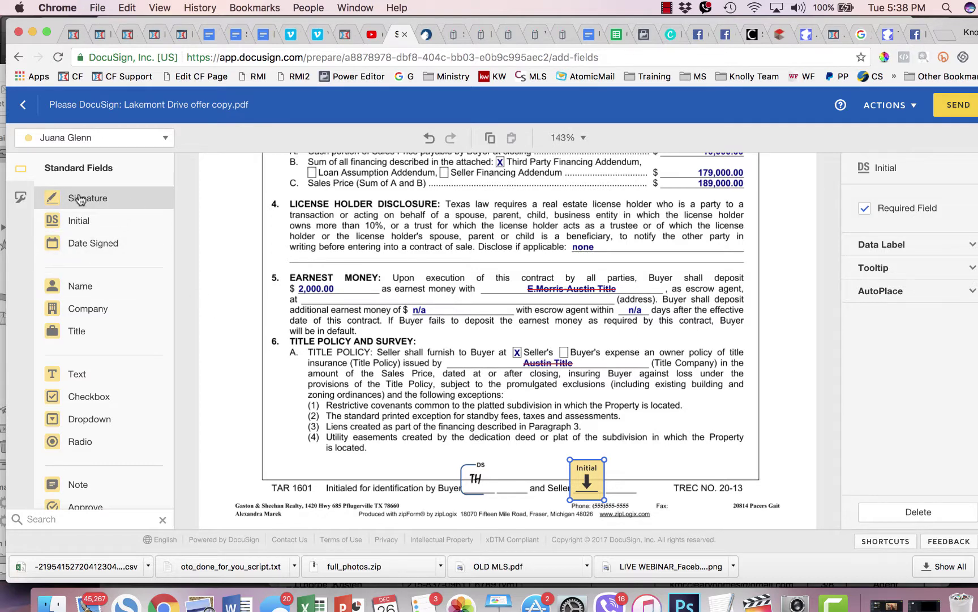
left_click_drag(79, 220, 621, 261)
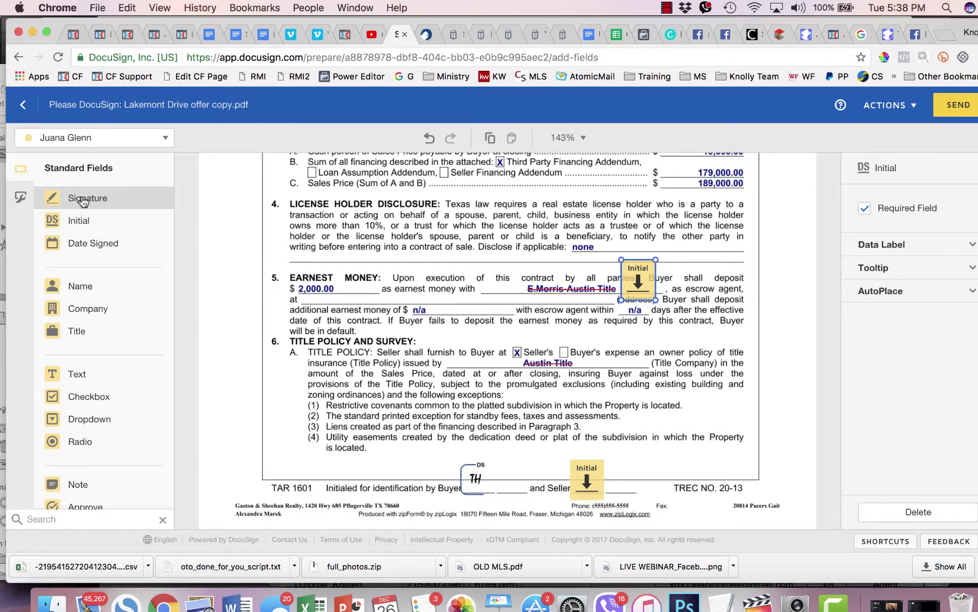
left_click_drag(78, 220, 760, 343)
left_click_drag(639, 270, 776, 271)
Step: Add a prefilled 'Patten Law Firm' Text field in paragraph 5, widened to fit
left_click(776, 312)
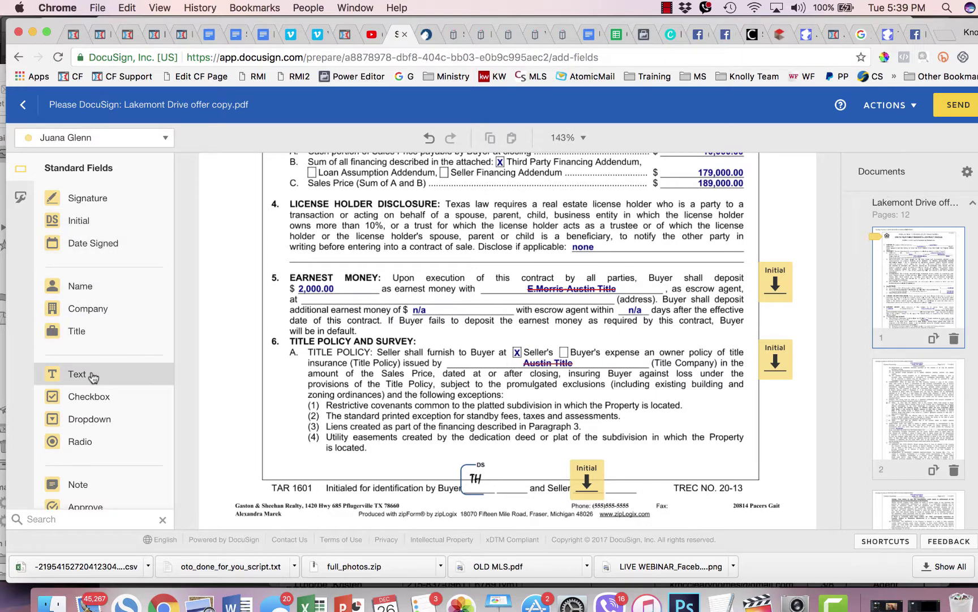
left_click_drag(94, 378, 483, 259)
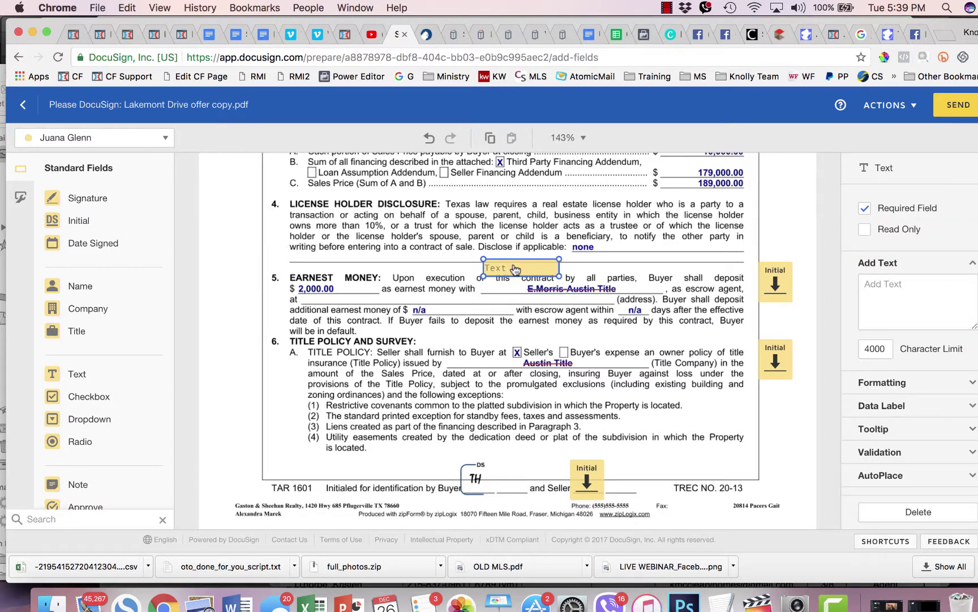
left_click(880, 292)
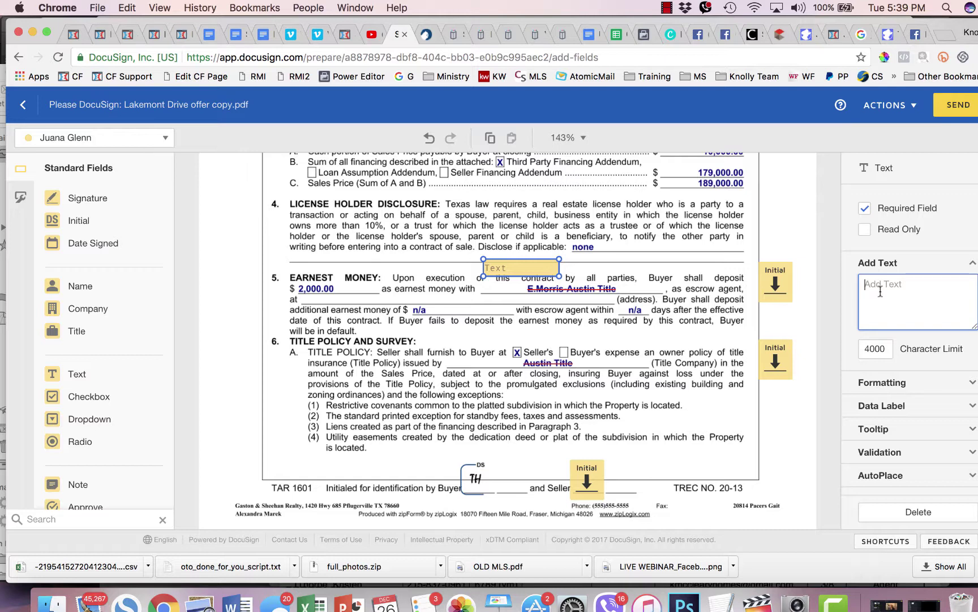
type("Patten Law Firm")
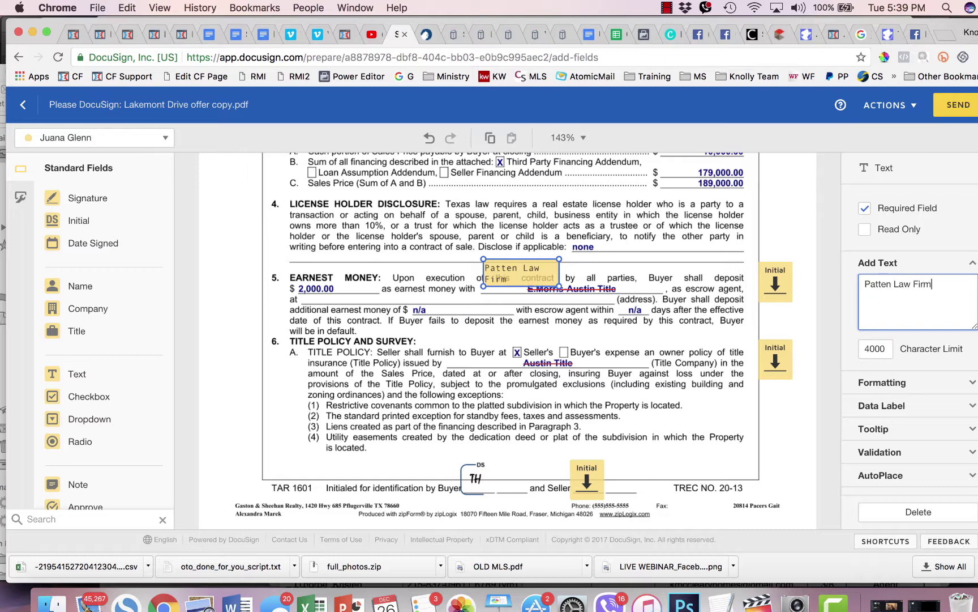
mouse_move(559, 286)
left_mouse_down()
mouse_move(598, 276)
mouse_move(575, 274)
mouse_move(563, 290)
left_mouse_up()
left_click(407, 299)
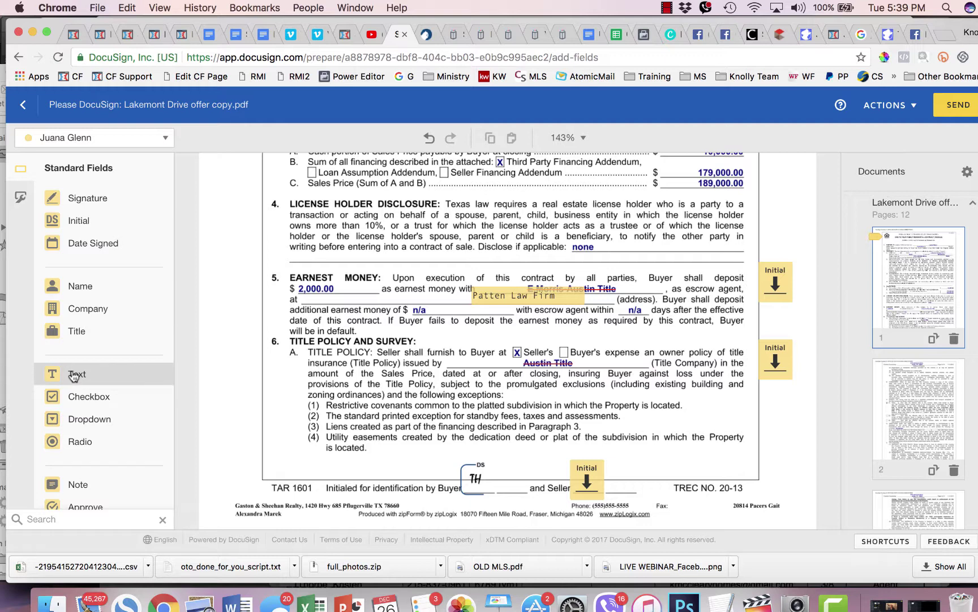
Step: Add a Text field with the escrow contact's name on the escrow-agent line; move Patten Law Firm to the 'at' line
left_click_drag(73, 375, 332, 296)
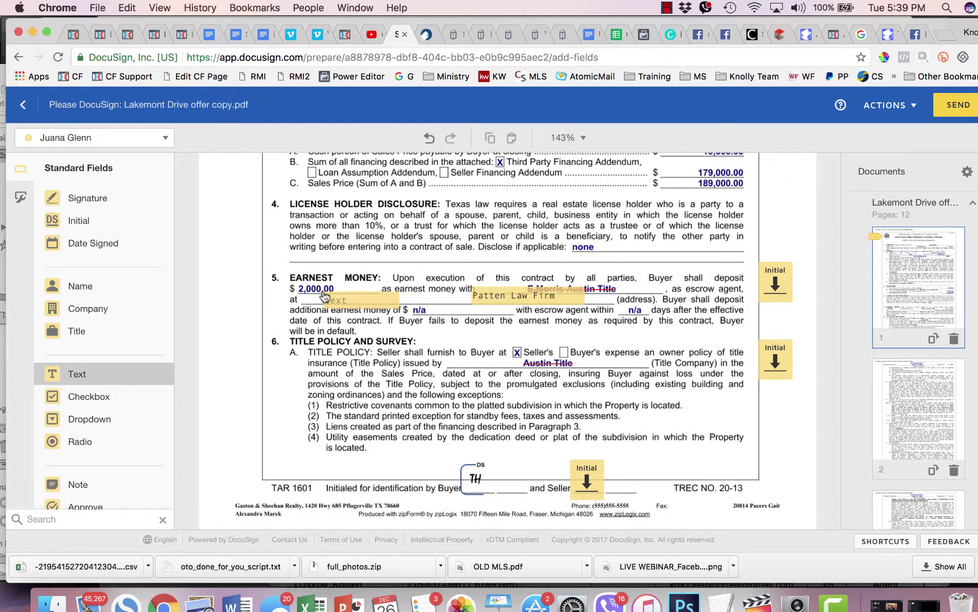
left_click_drag(335, 298, 421, 273)
left_click_drag(500, 306, 342, 301)
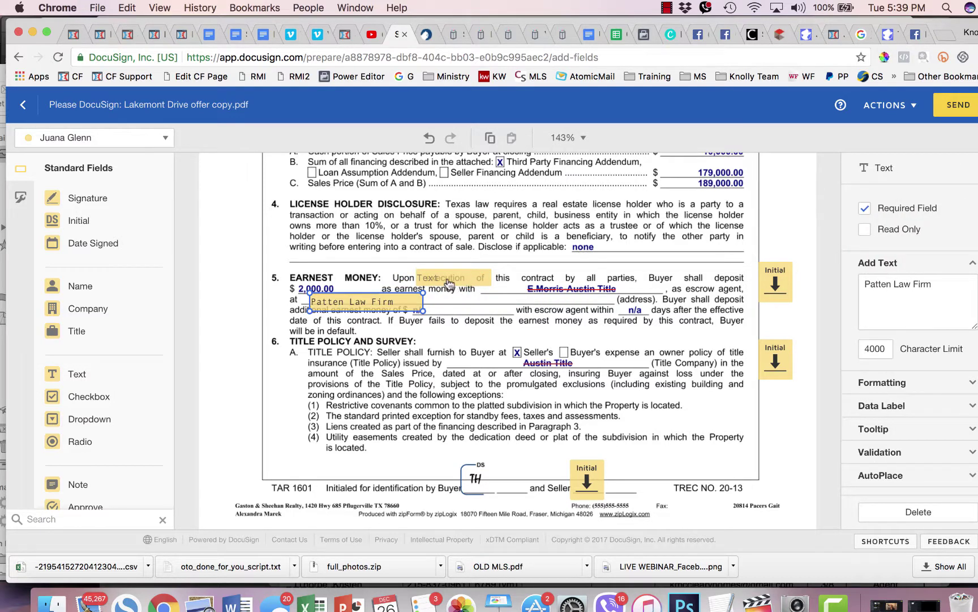
left_click_drag(448, 277, 507, 291)
left_click(881, 284)
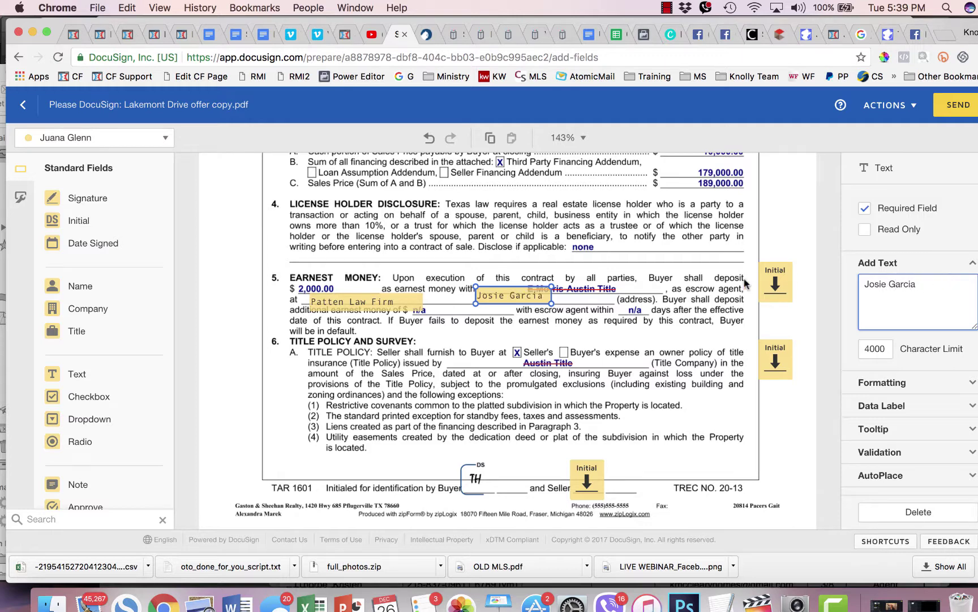
left_click(670, 291)
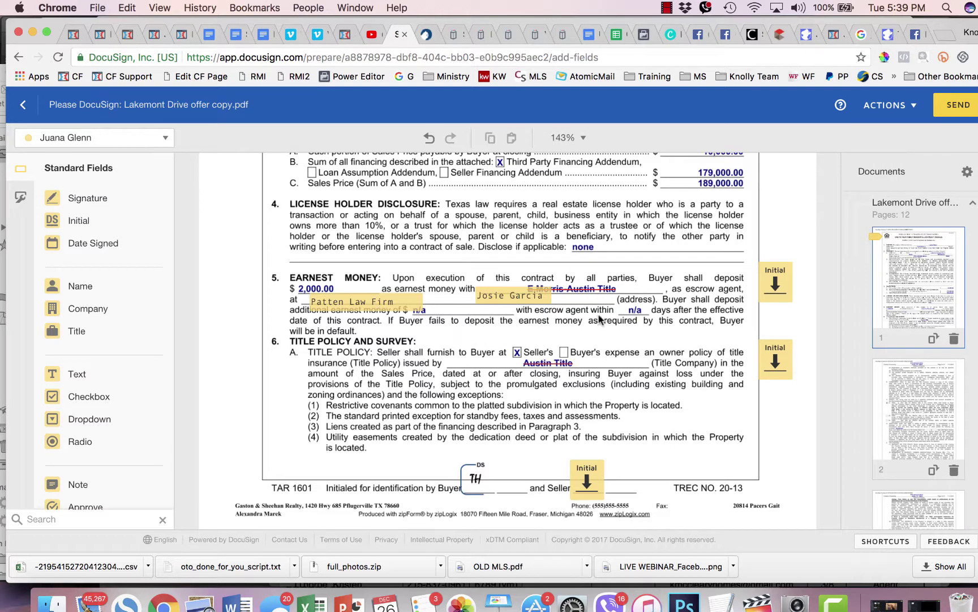
Step: Copy the Patten Law Firm field onto the paragraph 6A Title Company blank
left_click(405, 302)
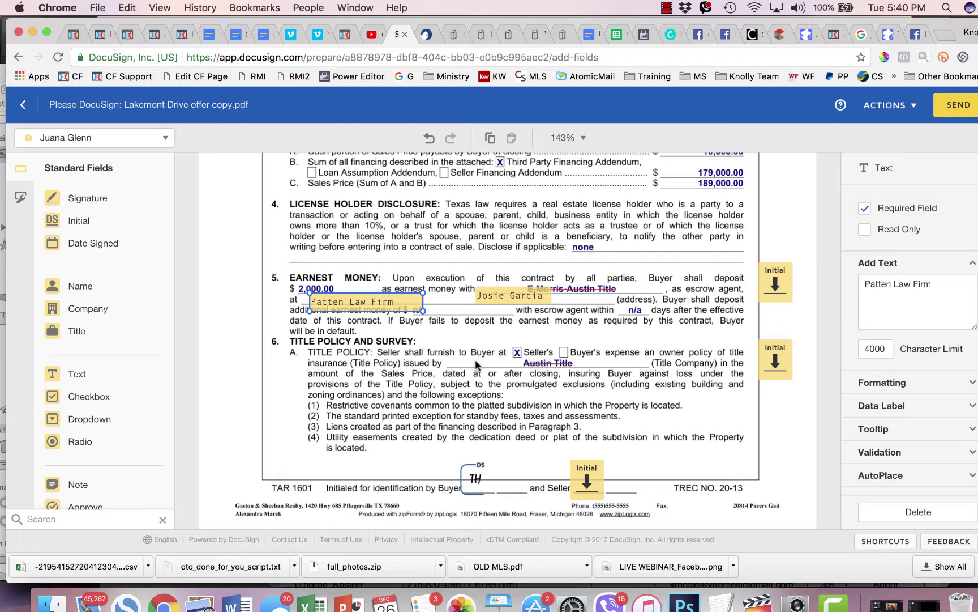
key("ctrl+c")
key("ctrl+v")
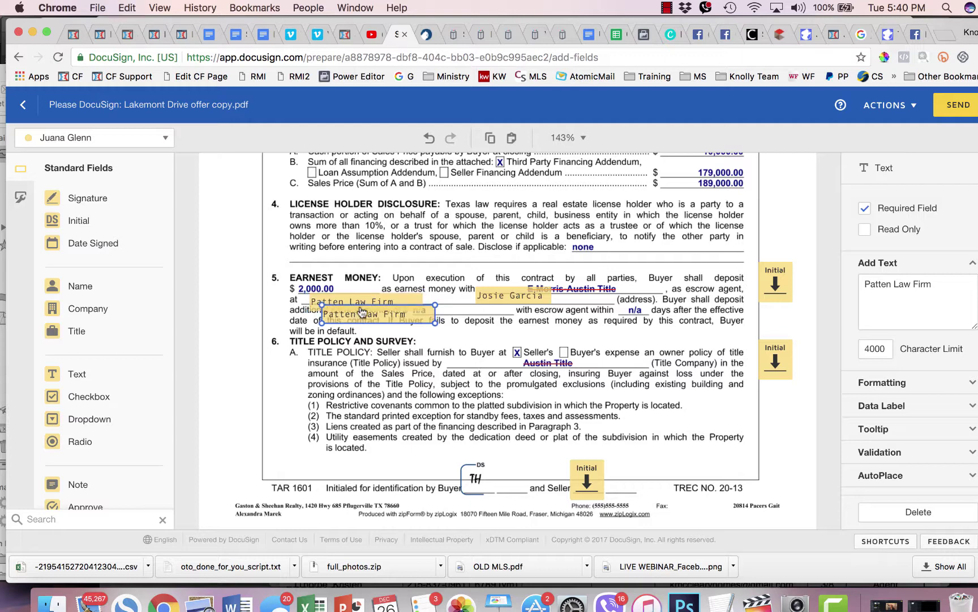
left_click_drag(362, 310, 480, 354)
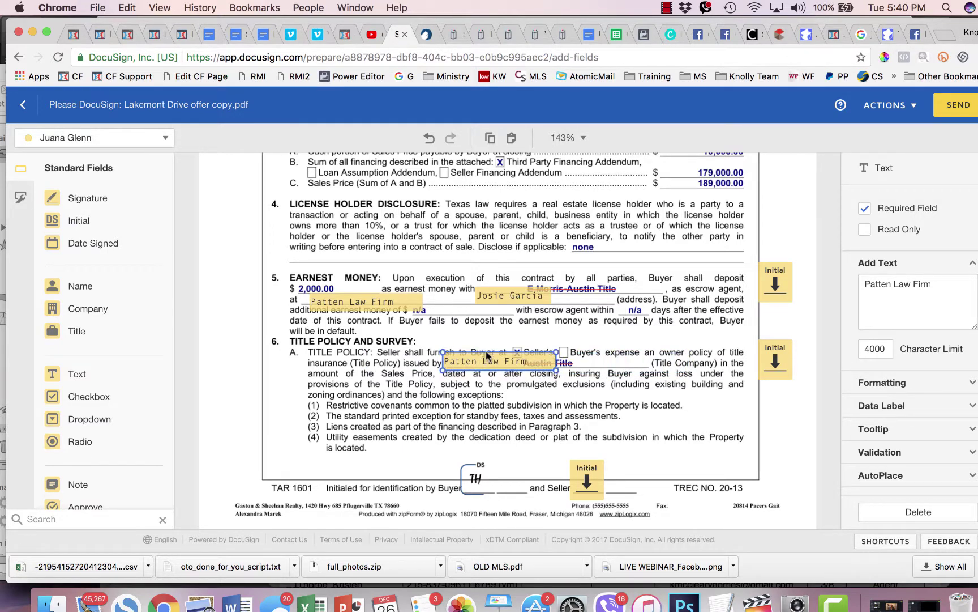
left_click(592, 318)
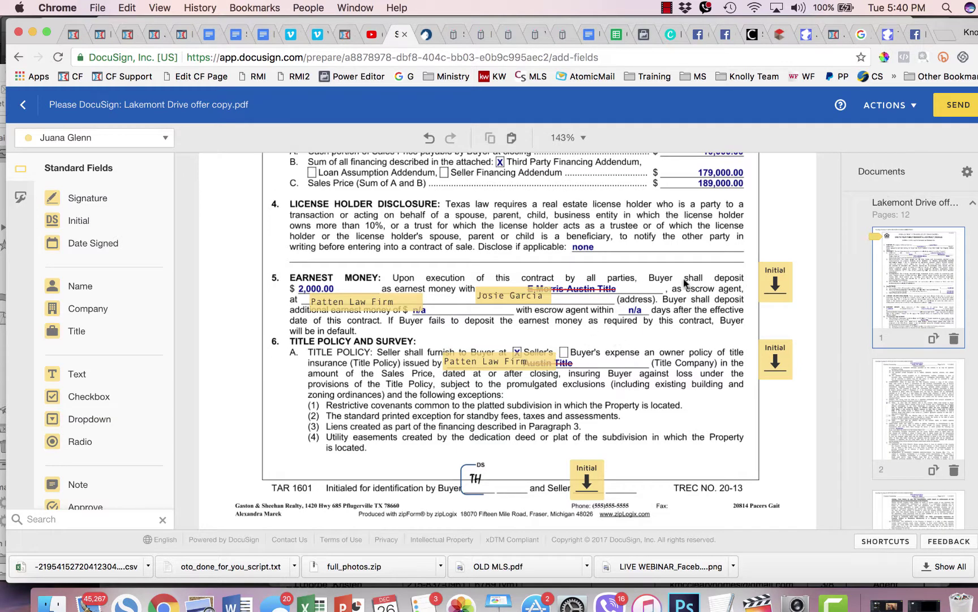
Step: Align the escrow contact name field and scroll down to page 2
left_click_drag(521, 300, 510, 293)
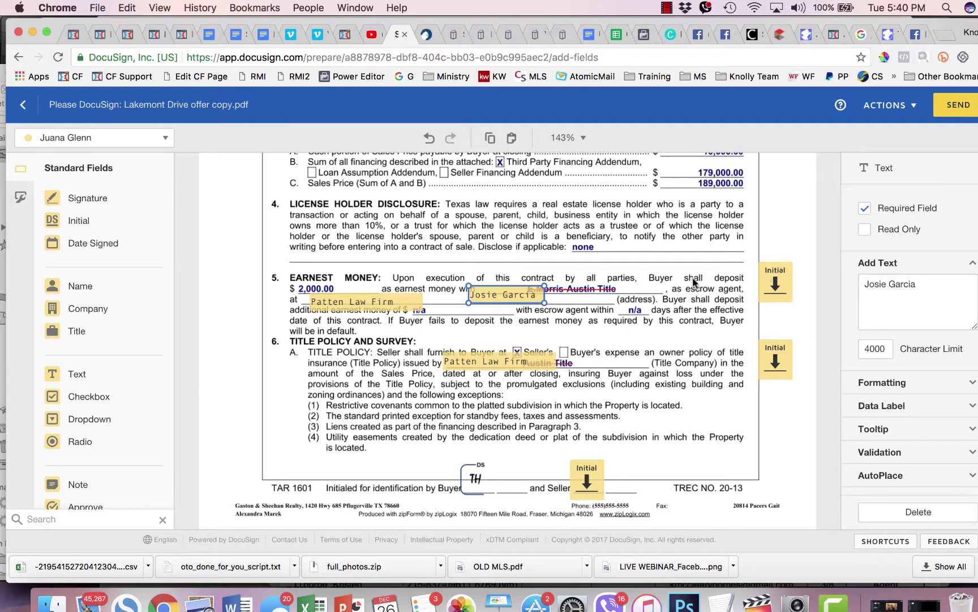
scroll(693, 281, "up", 5)
scroll(693, 281, "down", 5)
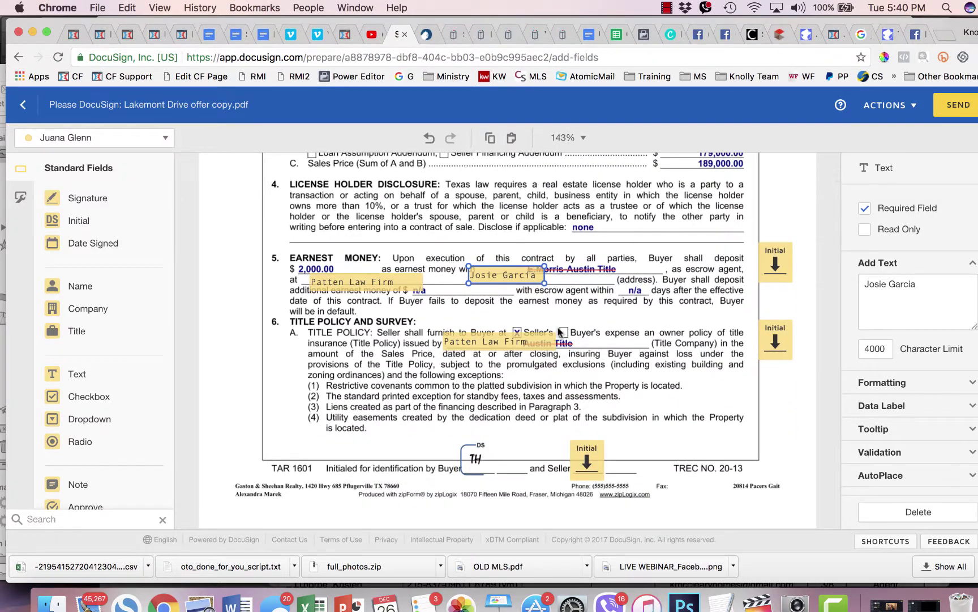
scroll(615, 330, "down", 10)
scroll(615, 330, "down", 5)
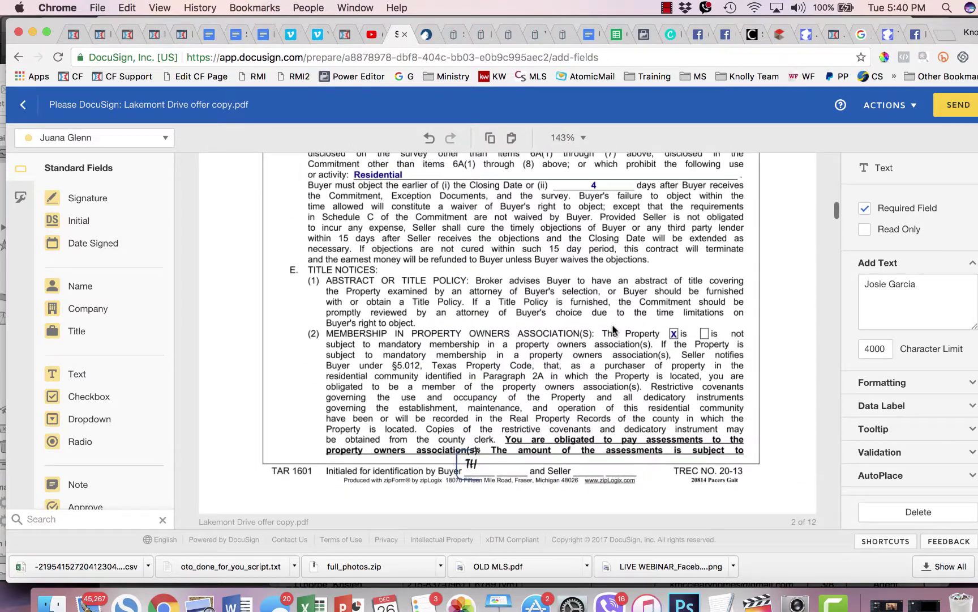
Step: Add seller Initial fields beside 'and Seller' in the footers of pages 2 through 5
left_click_drag(79, 221, 567, 443)
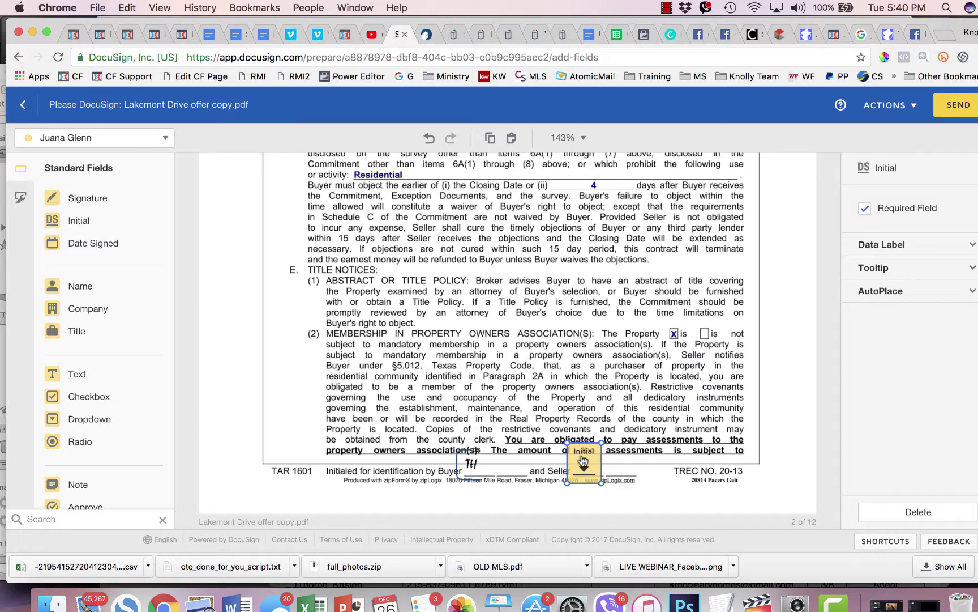
scroll(581, 459, "down", 10)
key("super+v")
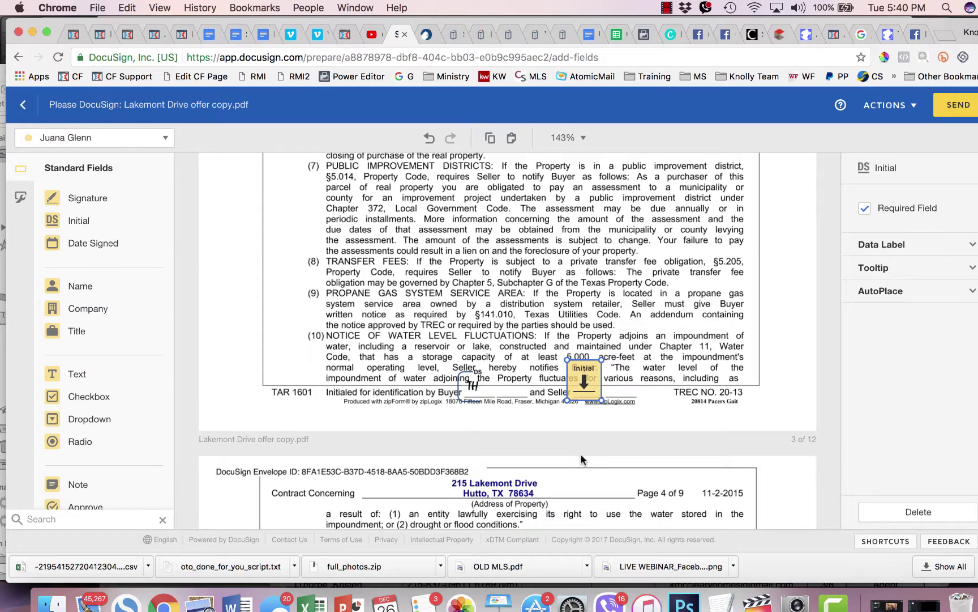
left_click_drag(580, 377, 582, 381)
scroll(596, 418, "down", 15)
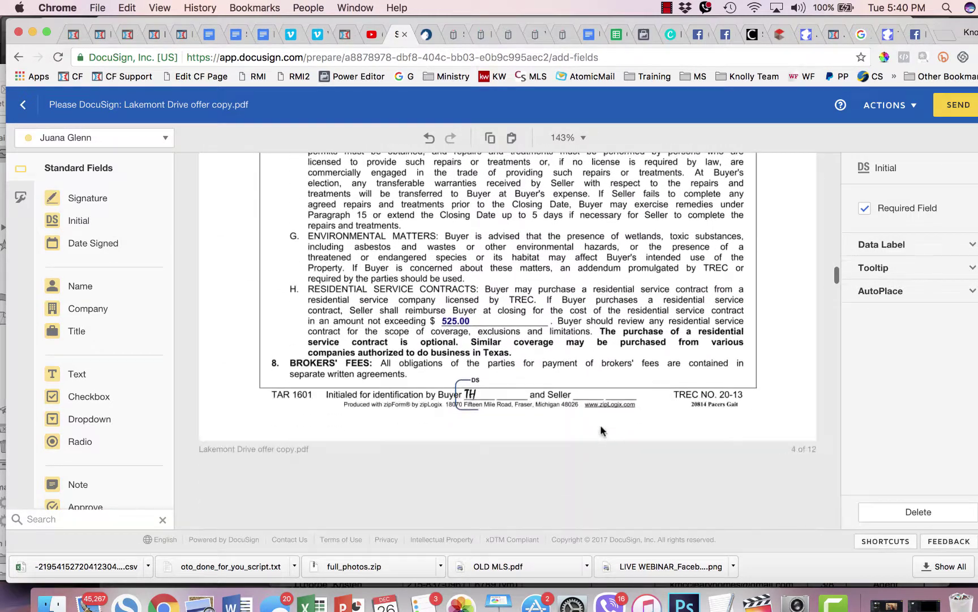
key("super+v")
left_click_drag(585, 378, 588, 377)
scroll(617, 466, "down", 15)
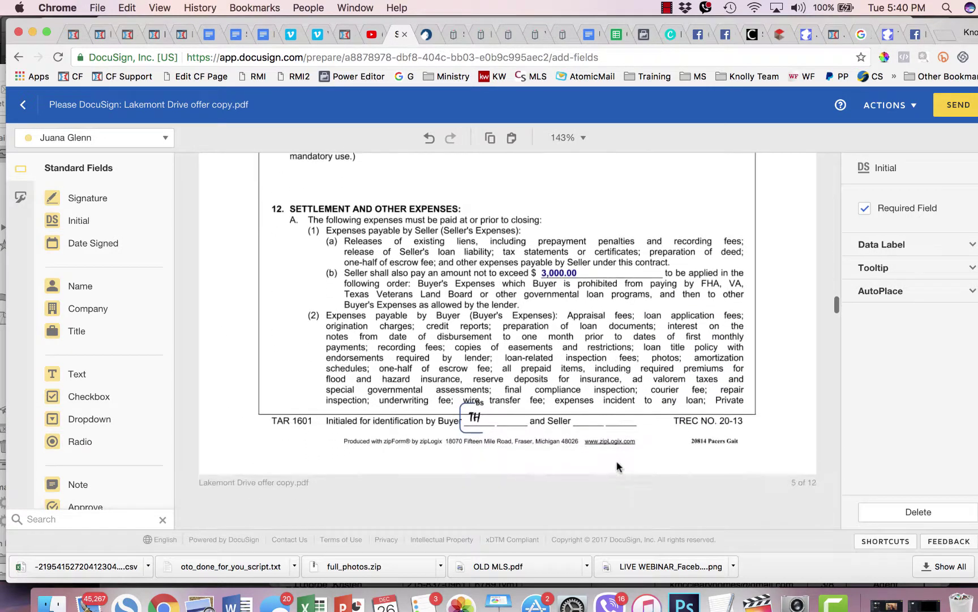
key("super+v")
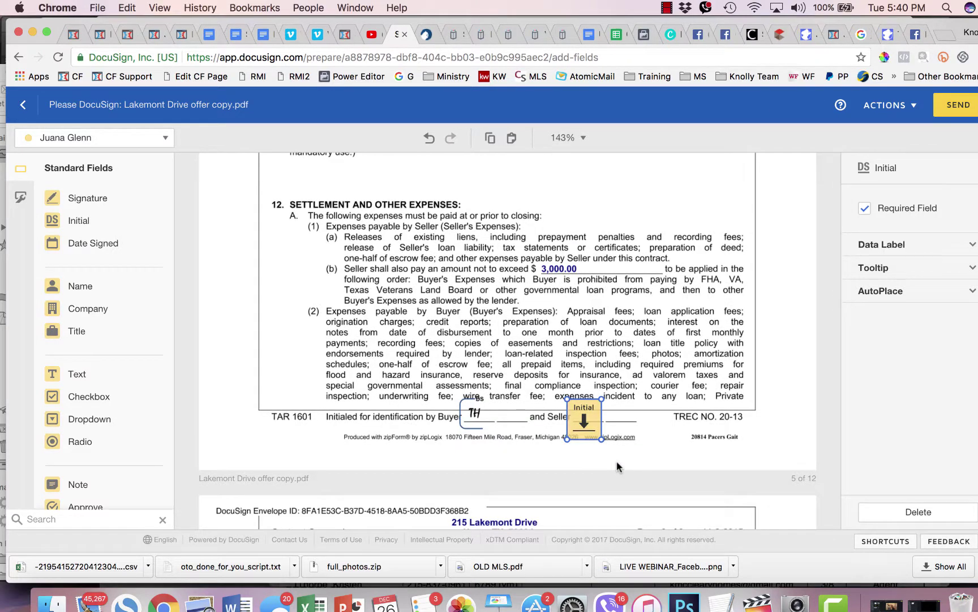
left_click_drag(589, 410, 592, 411)
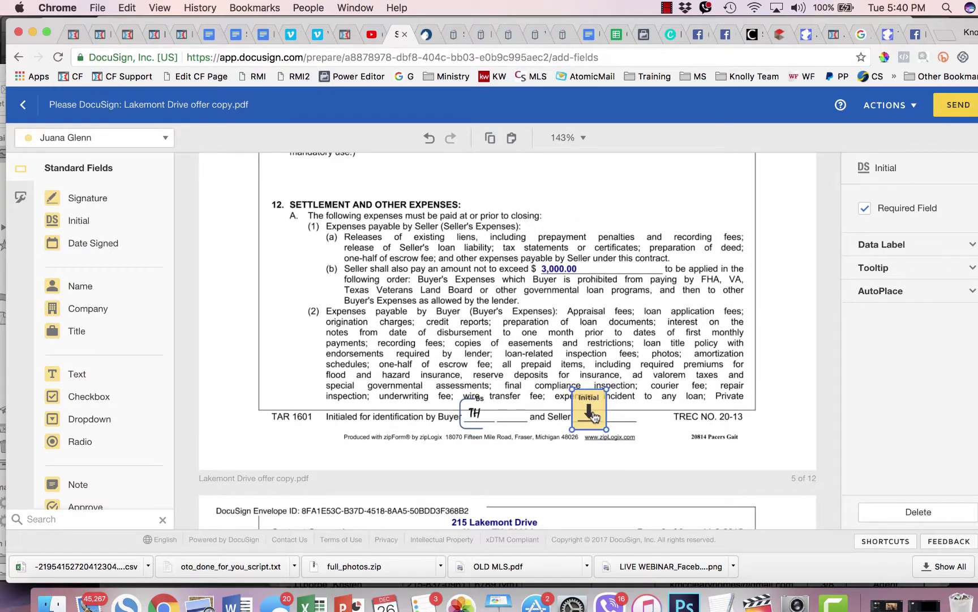
Step: Paste seller Initial fields into the remaining footers through page 8
scroll(623, 438, "down", 15)
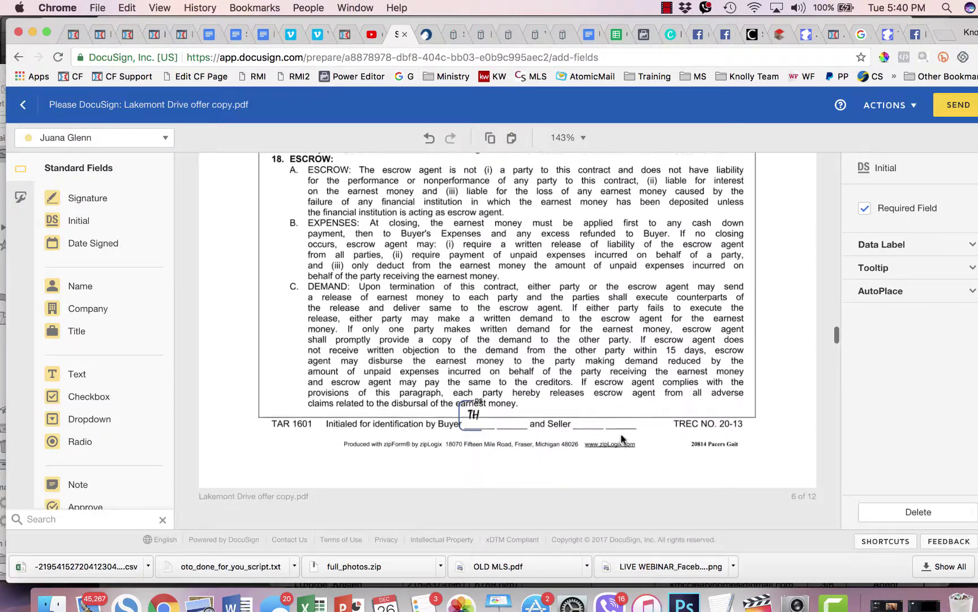
scroll(623, 439, "down", 2)
key("super+v")
left_click_drag(591, 384, 595, 373)
scroll(651, 433, "down", 20)
scroll(651, 434, "up", 3)
key("super+v")
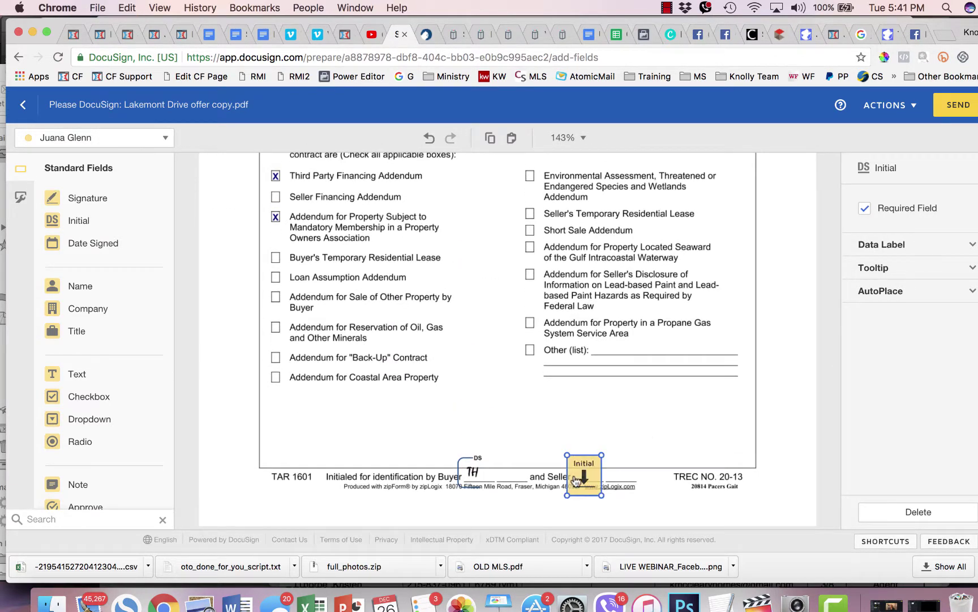
left_click_drag(577, 469, 579, 468)
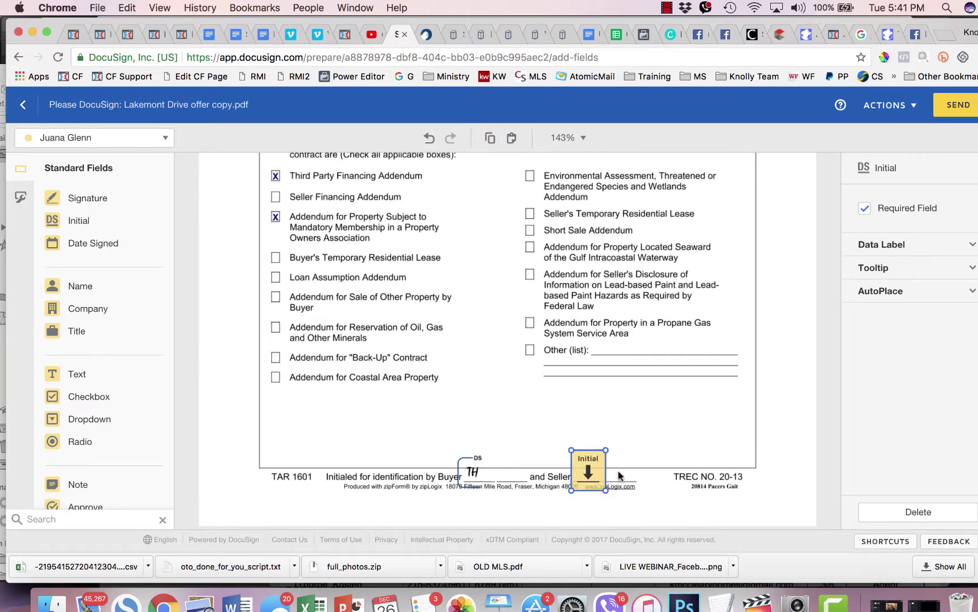
scroll(631, 477, "down", 15)
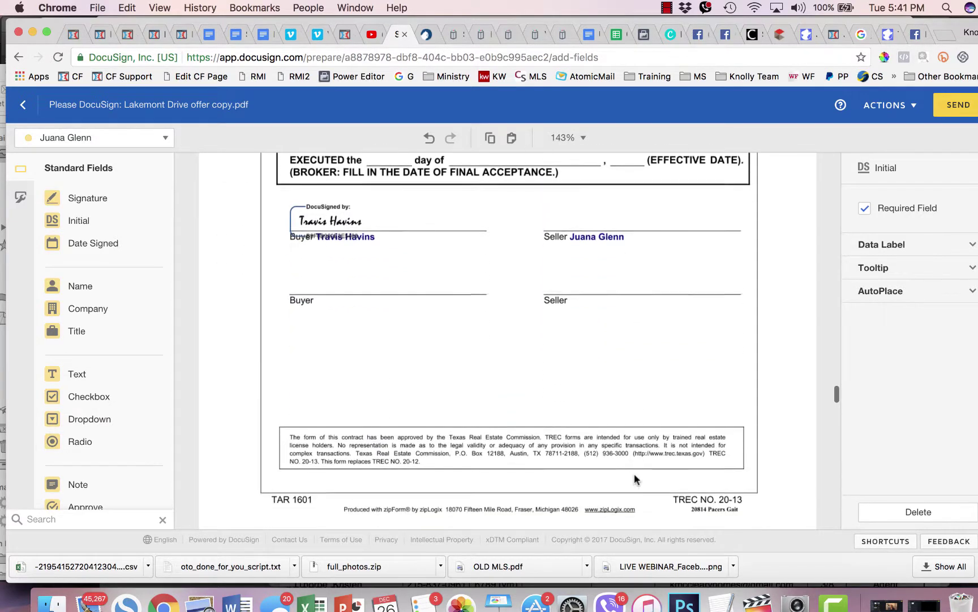
Step: Place a Signature field on page 8's Seller line and look over pages 8–10
scroll(634, 473, "up", 1)
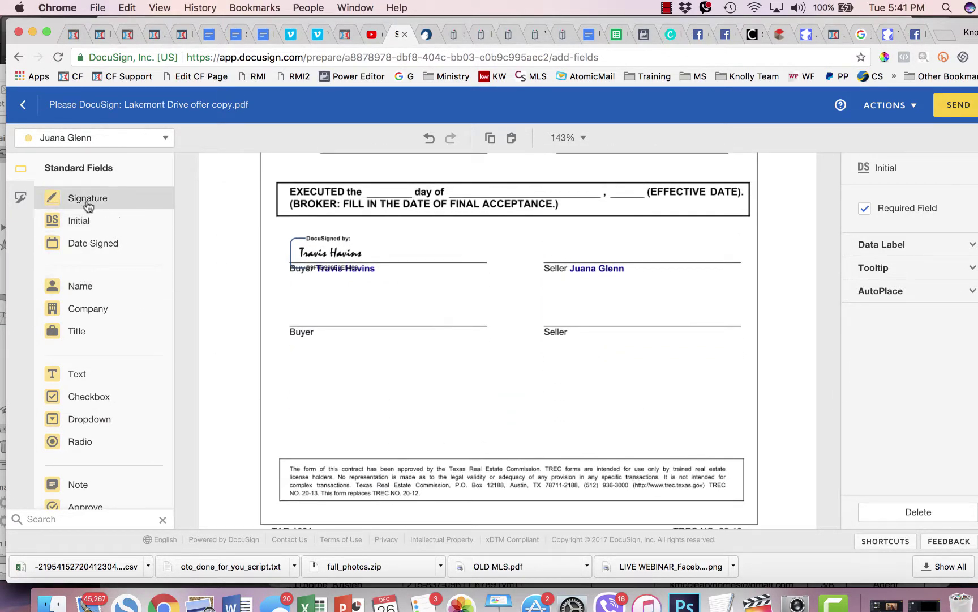
mouse_move(88, 204)
left_mouse_down()
mouse_move(548, 227)
mouse_move(543, 238)
left_mouse_up()
left_click(513, 294)
scroll(588, 288, "up", 10)
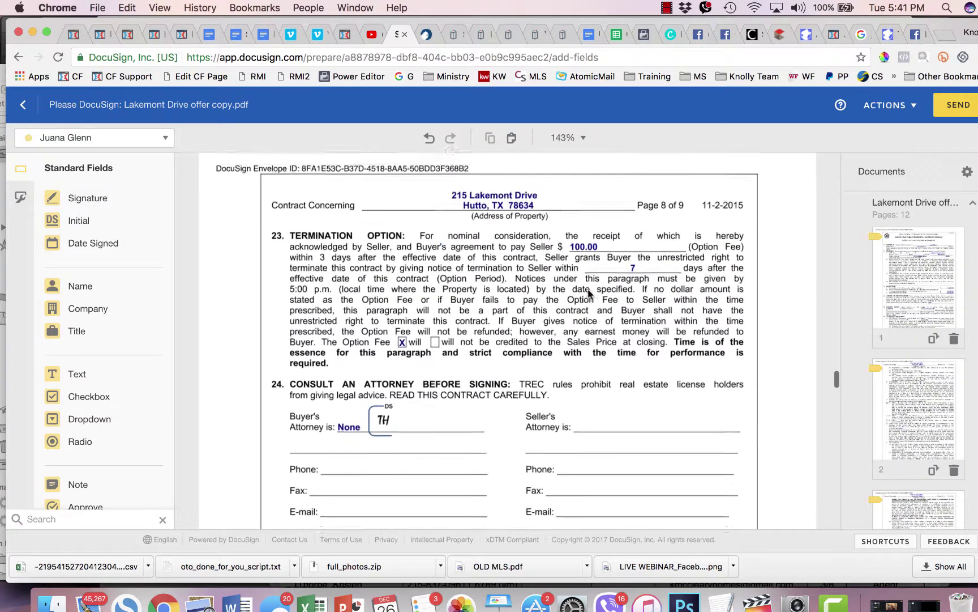
scroll(589, 293, "down", 3)
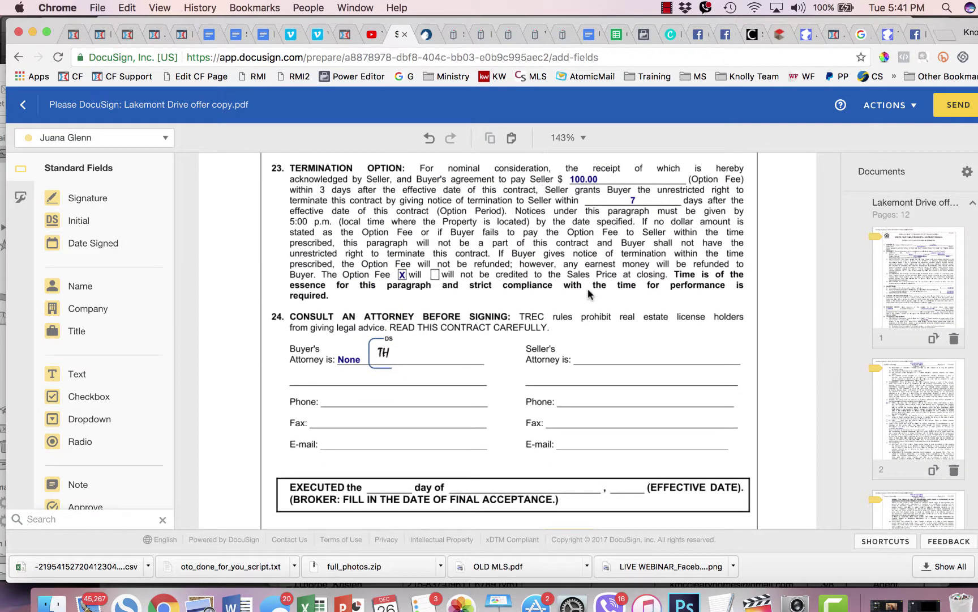
scroll(588, 292, "down", 10)
scroll(589, 292, "up", 2)
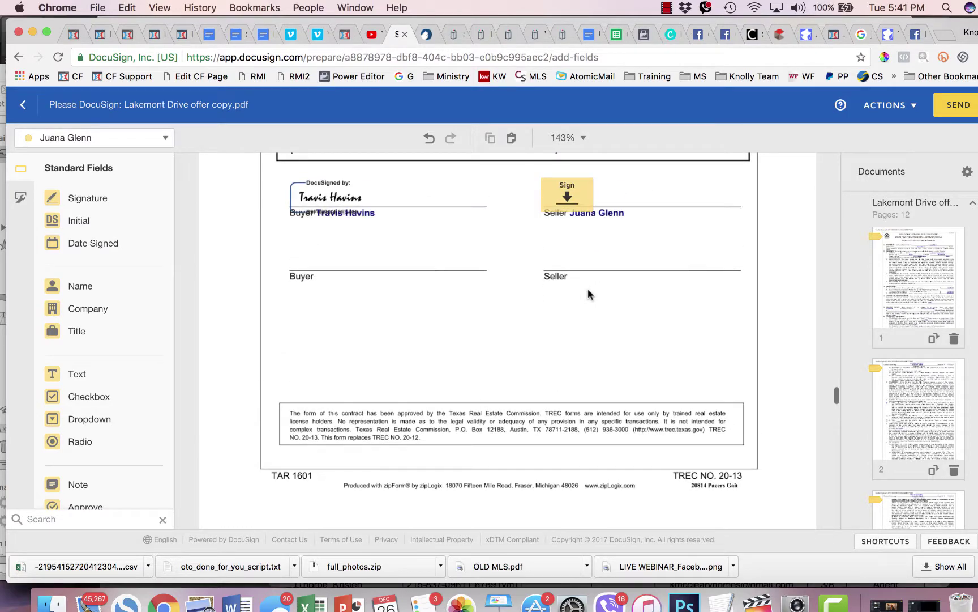
scroll(588, 288, "up", 15)
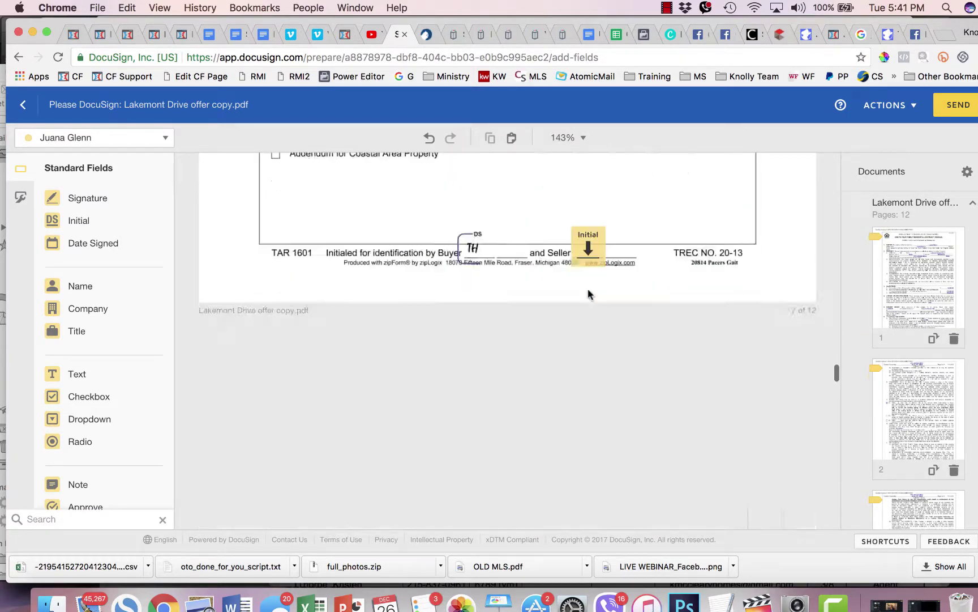
scroll(588, 288, "down", 20)
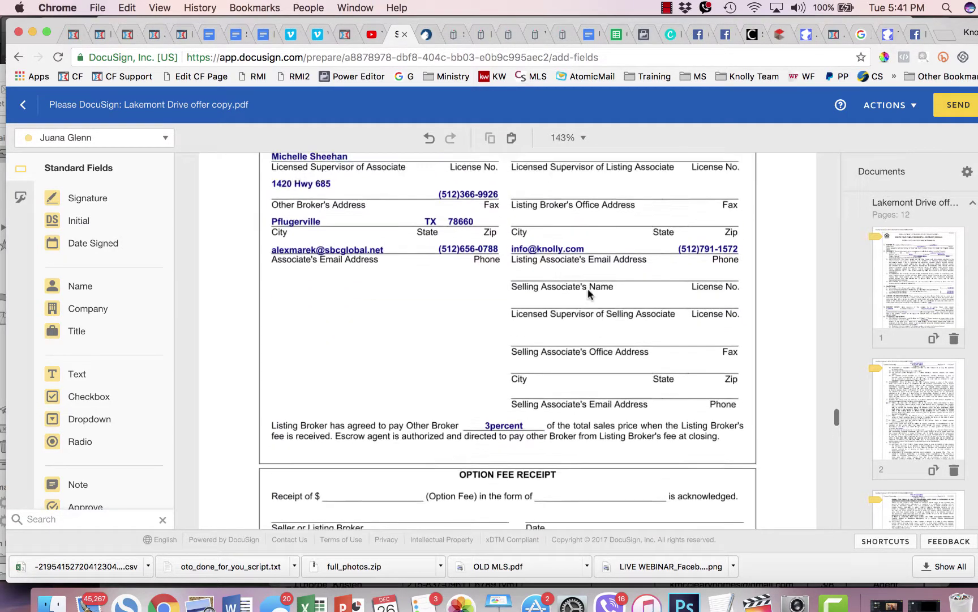
scroll(588, 292, "up", 6)
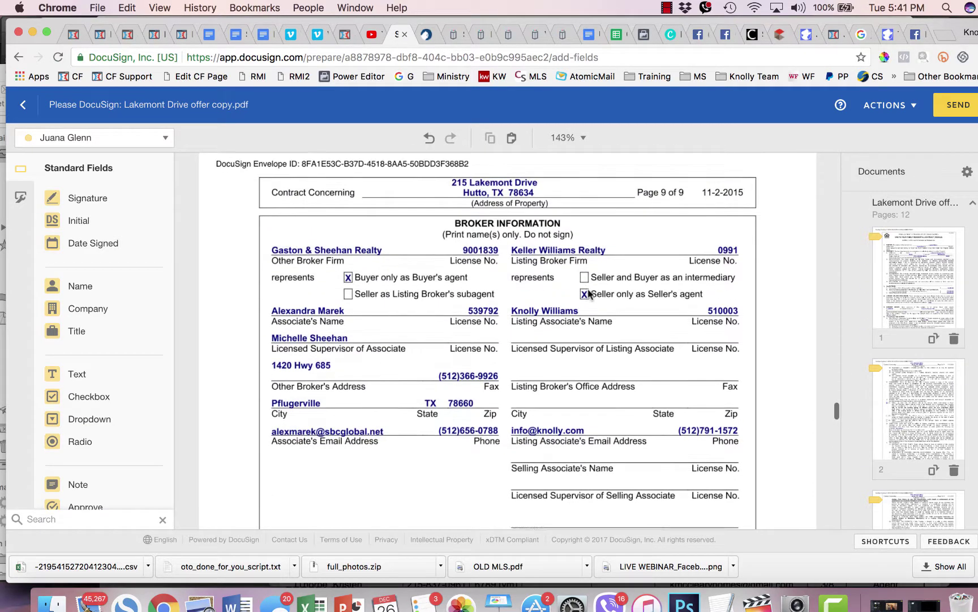
scroll(588, 293, "down", 20)
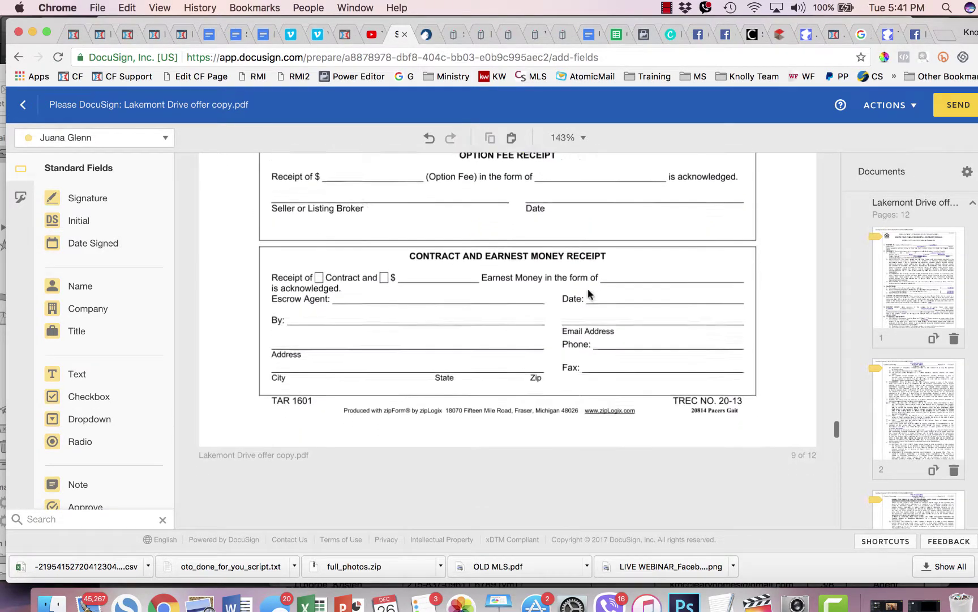
scroll(587, 288, "up", 5)
Step: Add seller Signature fields on pages 10 and 12 and a seller Initial on page 11
left_click(87, 196)
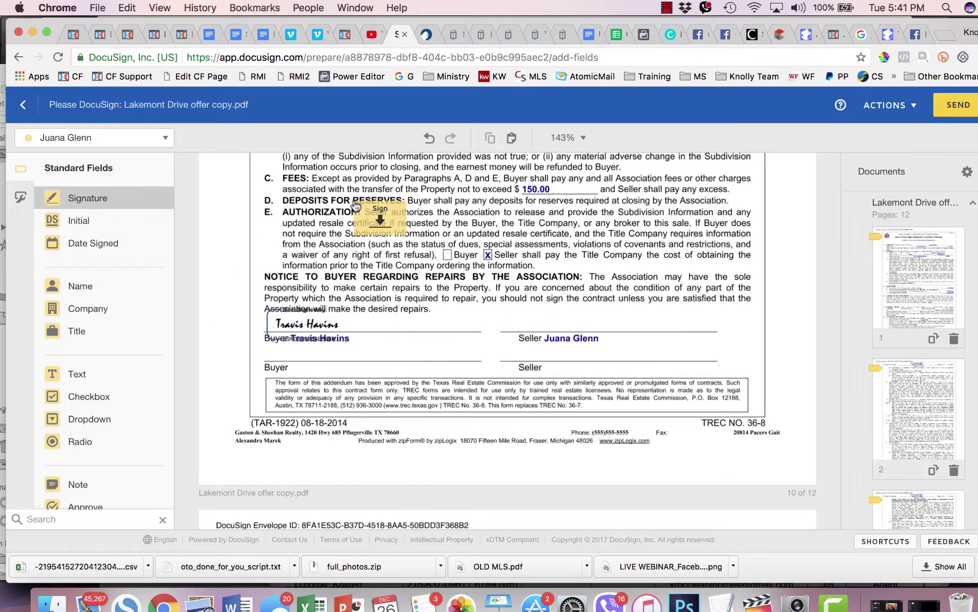
left_click(507, 306)
scroll(463, 387, "down", 15)
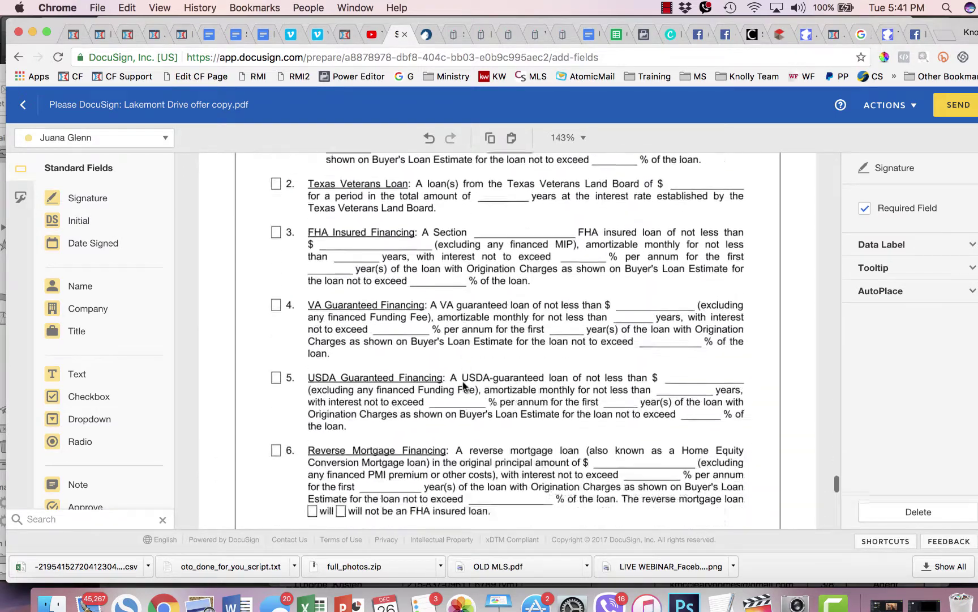
scroll(463, 387, "down", 4)
left_click(77, 220)
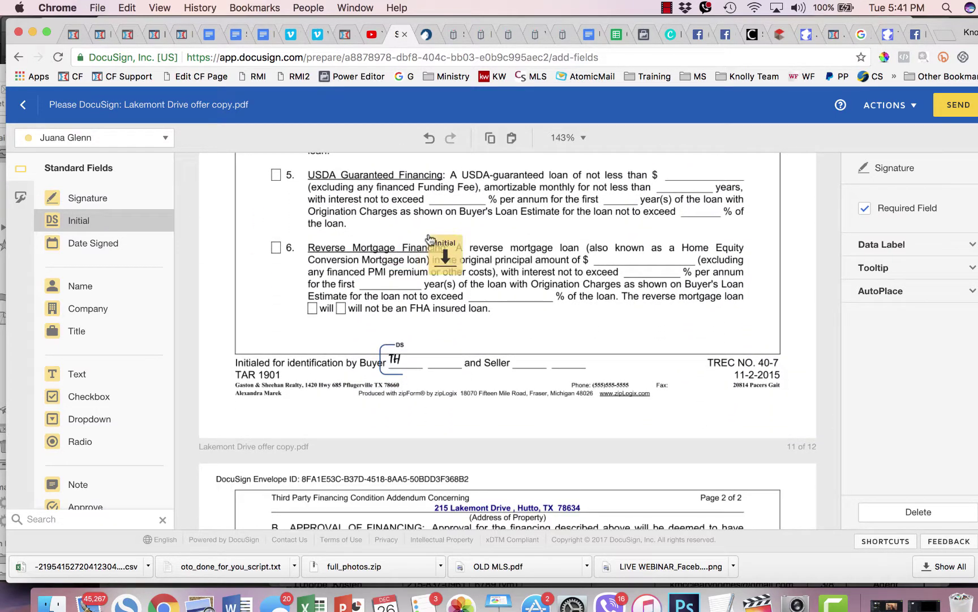
left_click(508, 337)
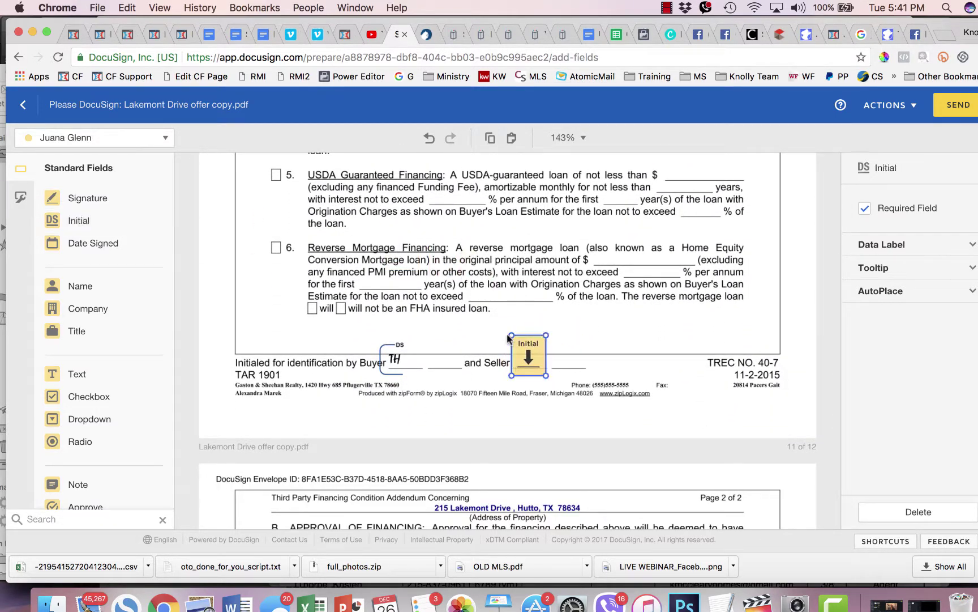
scroll(465, 412, "down", 10)
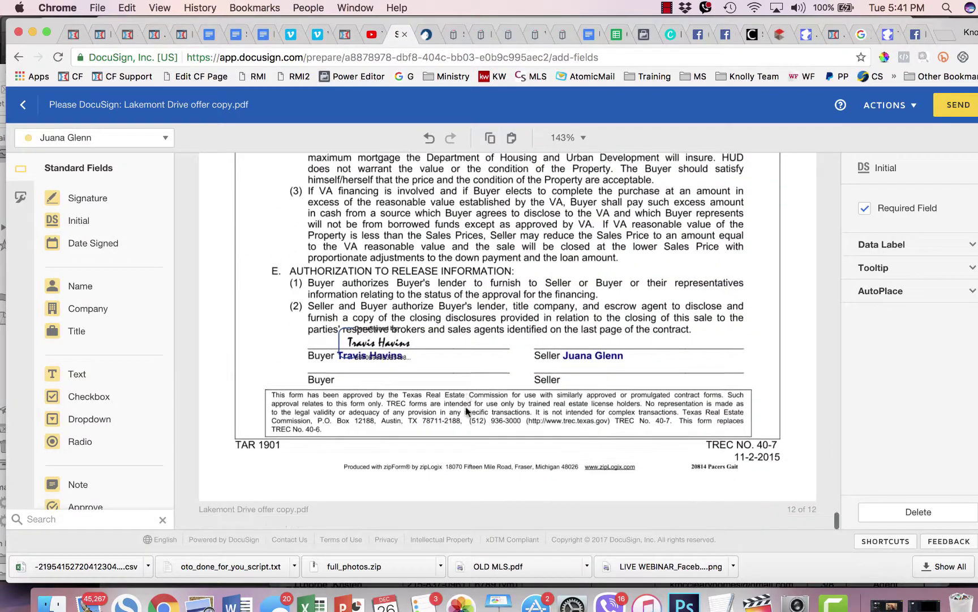
left_click(85, 198)
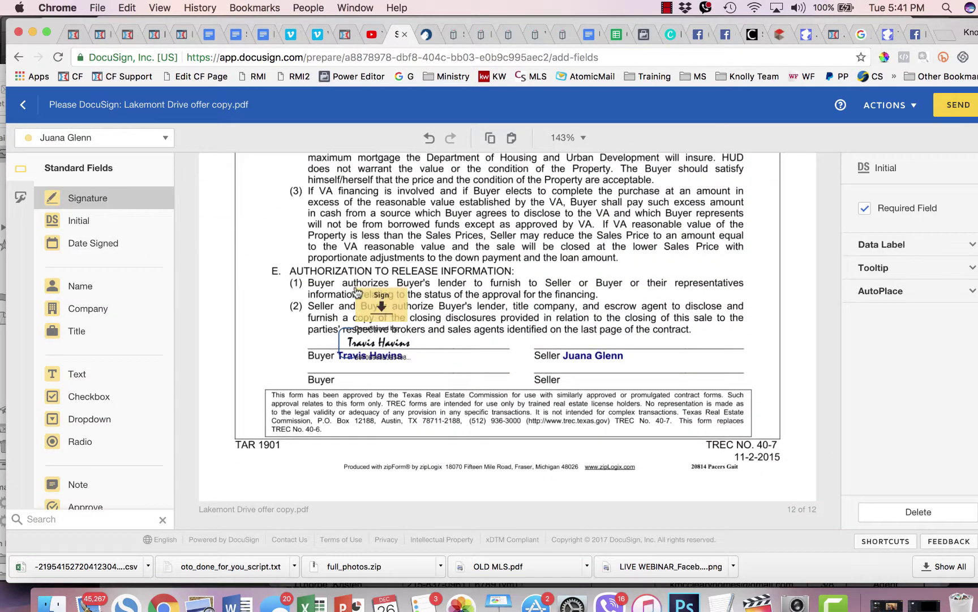
left_click(532, 326)
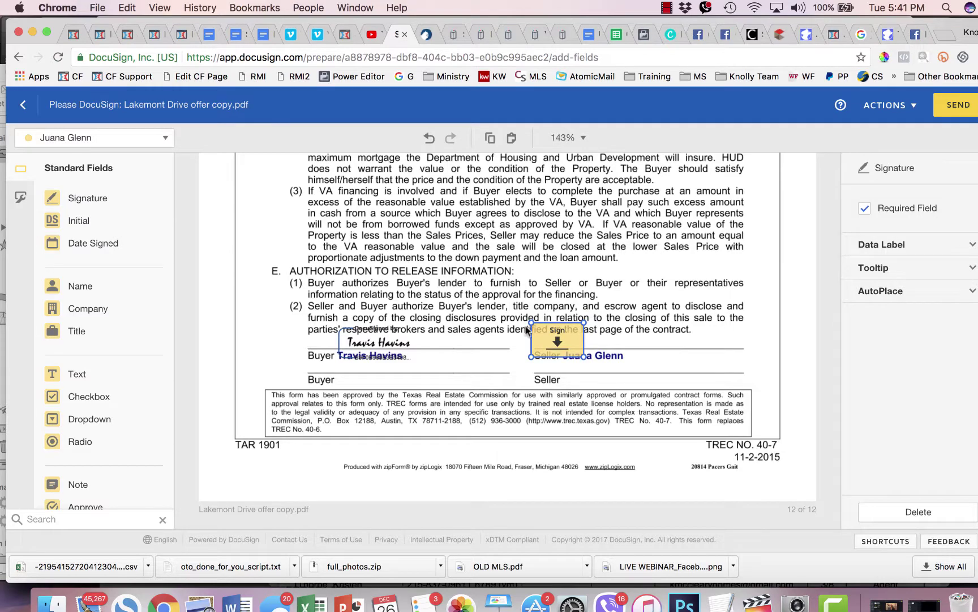
left_click(493, 335)
Step: Review the placed fields from page 1 to page 8 and nudge the Seller Sign field slightly left and down
scroll(586, 259, "up", 20)
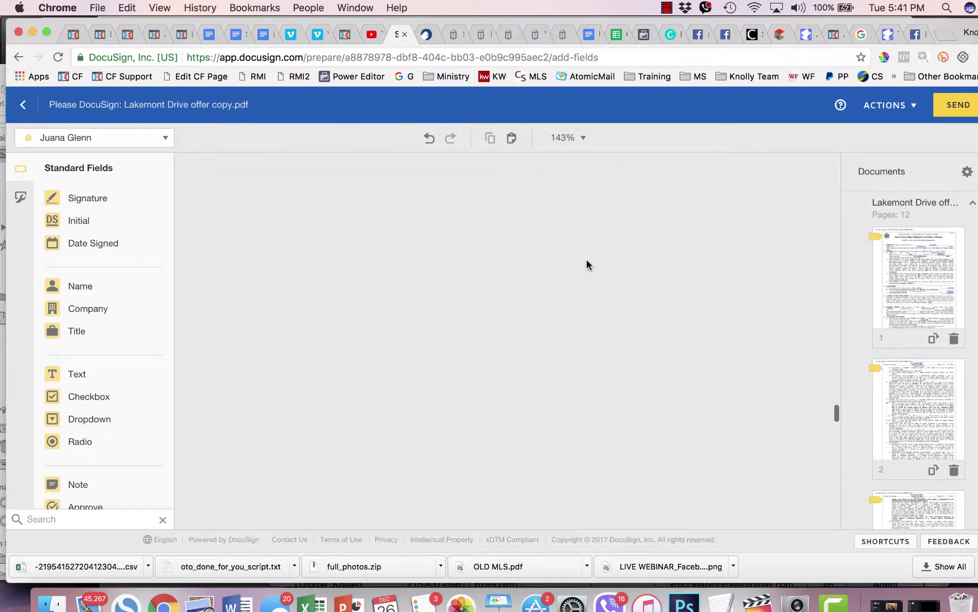
scroll(587, 261, "up", 20)
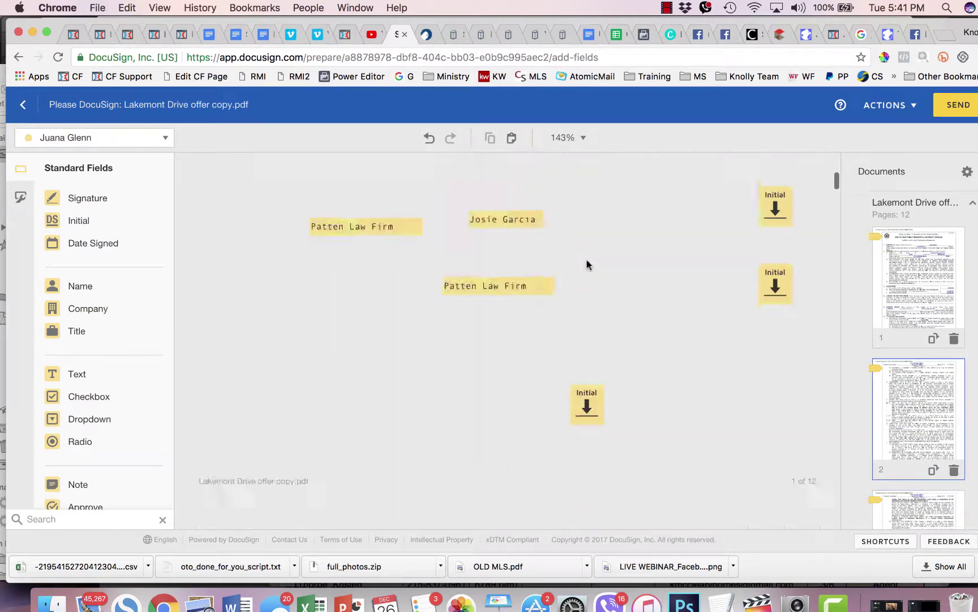
scroll(587, 261, "down", 10)
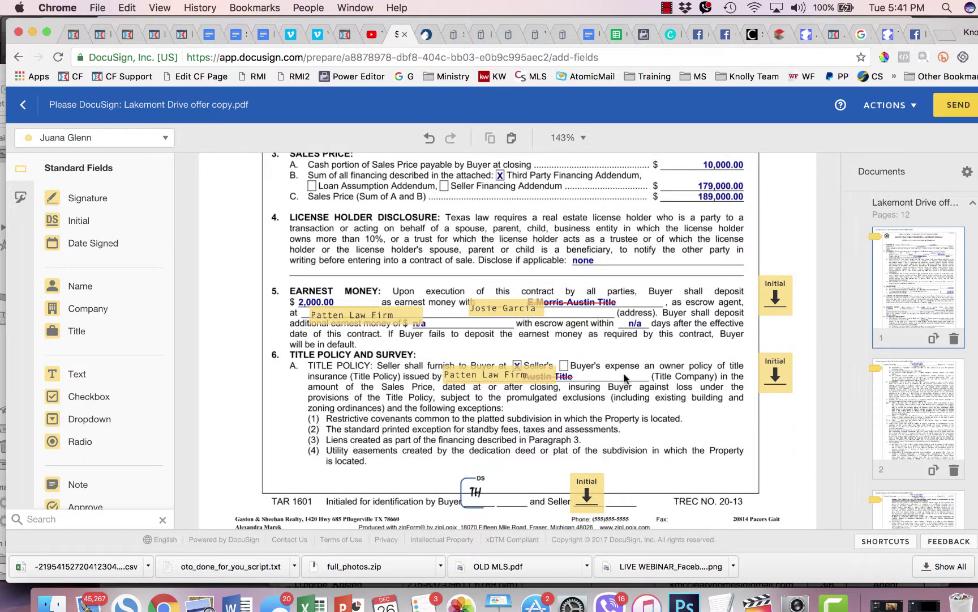
scroll(624, 377, "down", 5)
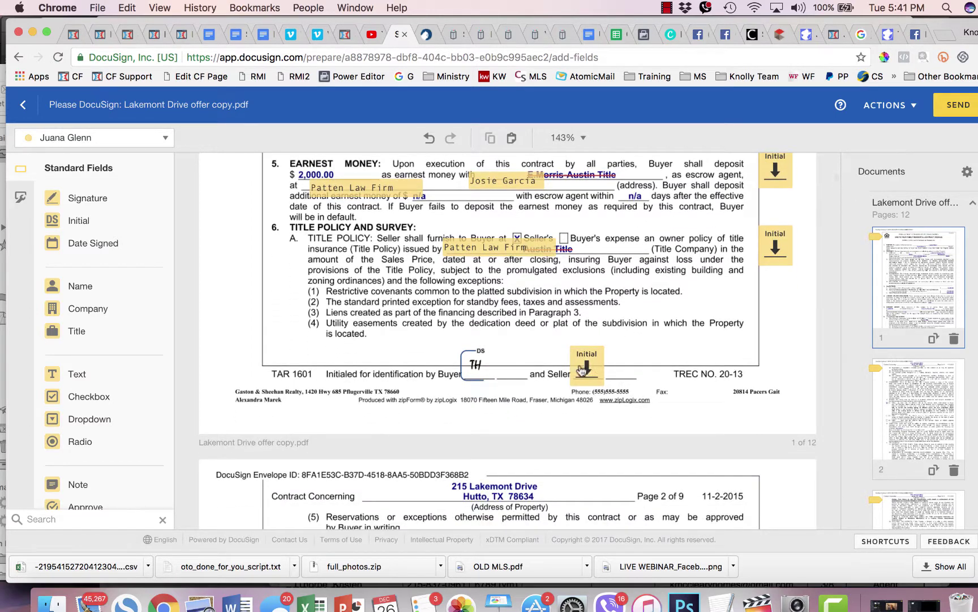
scroll(585, 416, "down", 20)
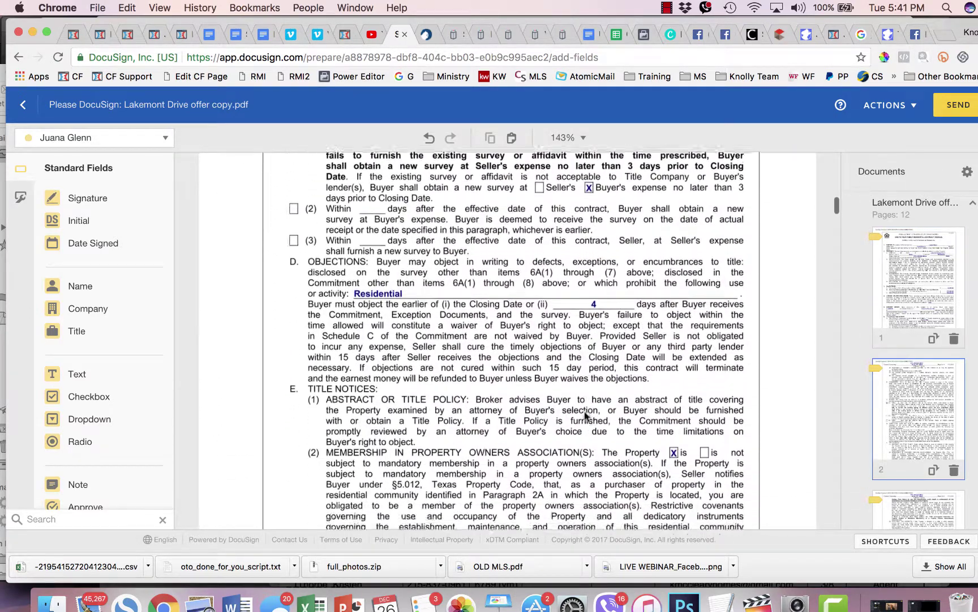
scroll(582, 378, "down", 20)
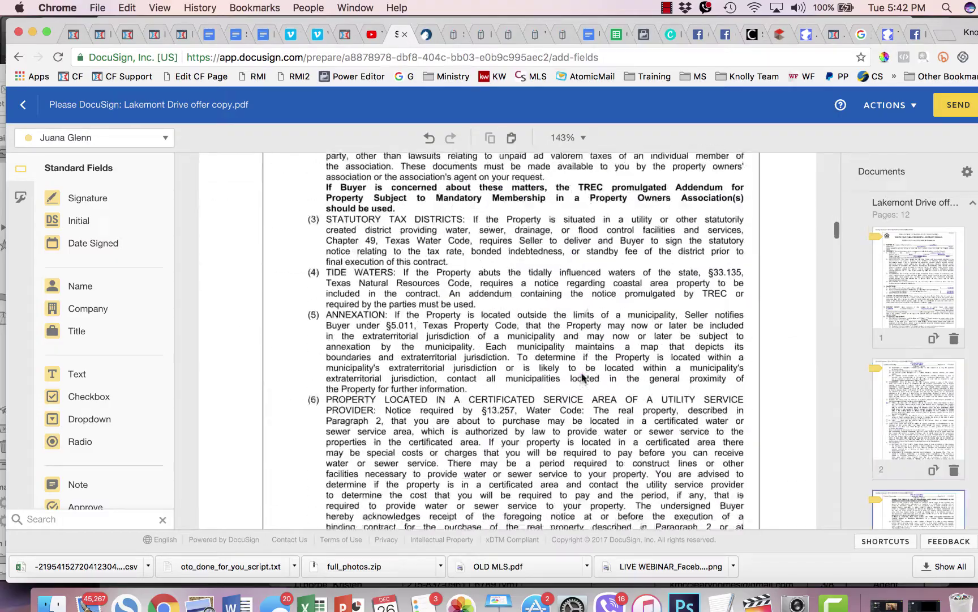
scroll(606, 374, "down", 20)
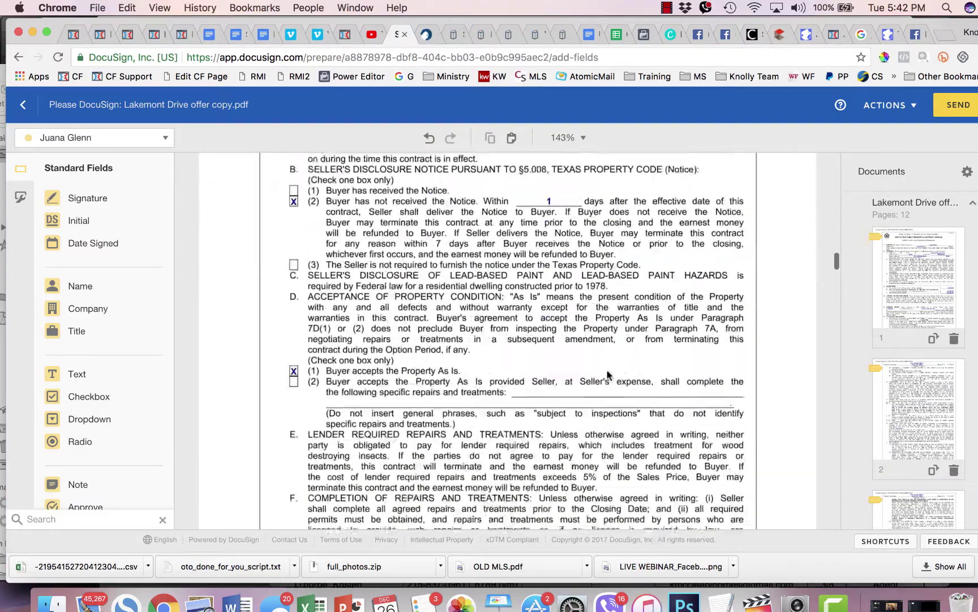
scroll(608, 375, "down", 20)
scroll(608, 375, "down", 20)
scroll(608, 374, "down", 20)
scroll(607, 368, "down", 10)
left_click(577, 315)
left_click_drag(576, 315, 572, 317)
Step: Review the remaining fields through page 12
scroll(618, 406, "down", 20)
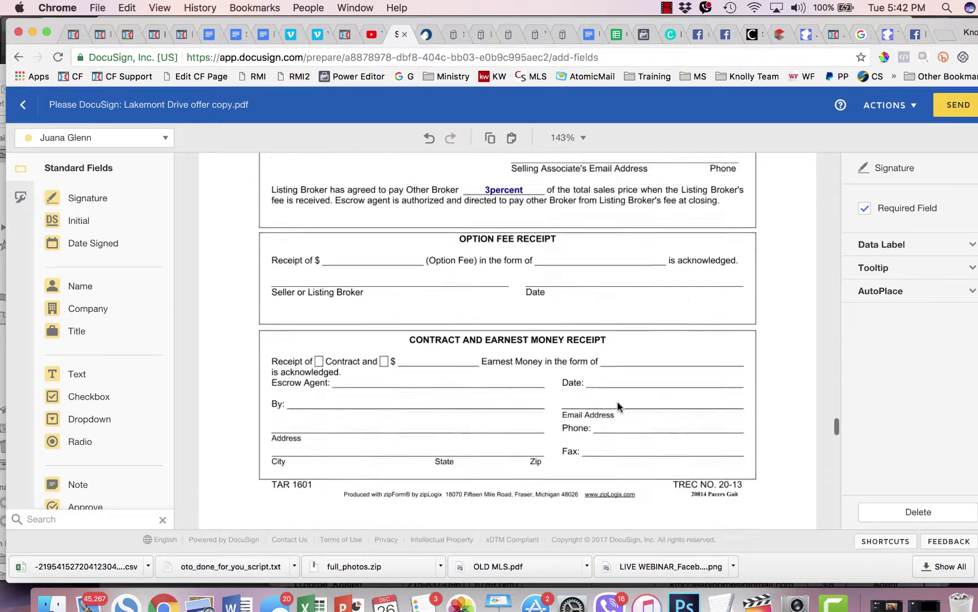
scroll(619, 406, "down", 15)
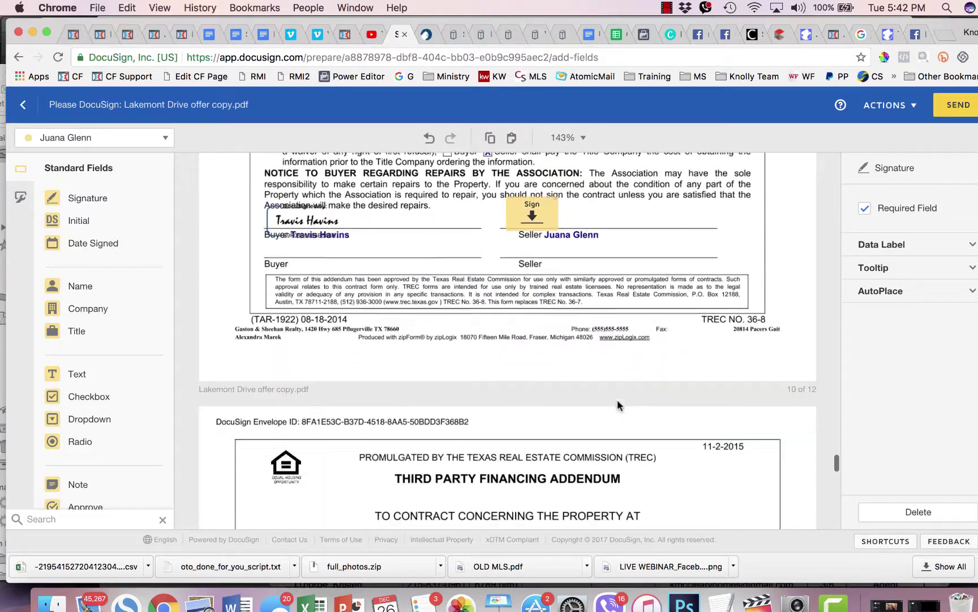
scroll(618, 401, "down", 20)
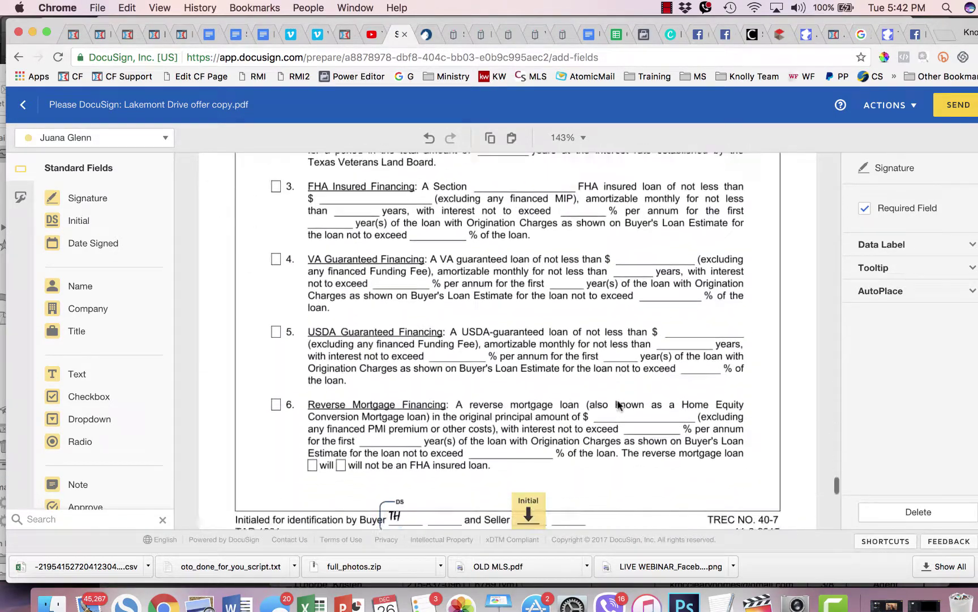
scroll(617, 406, "down", 15)
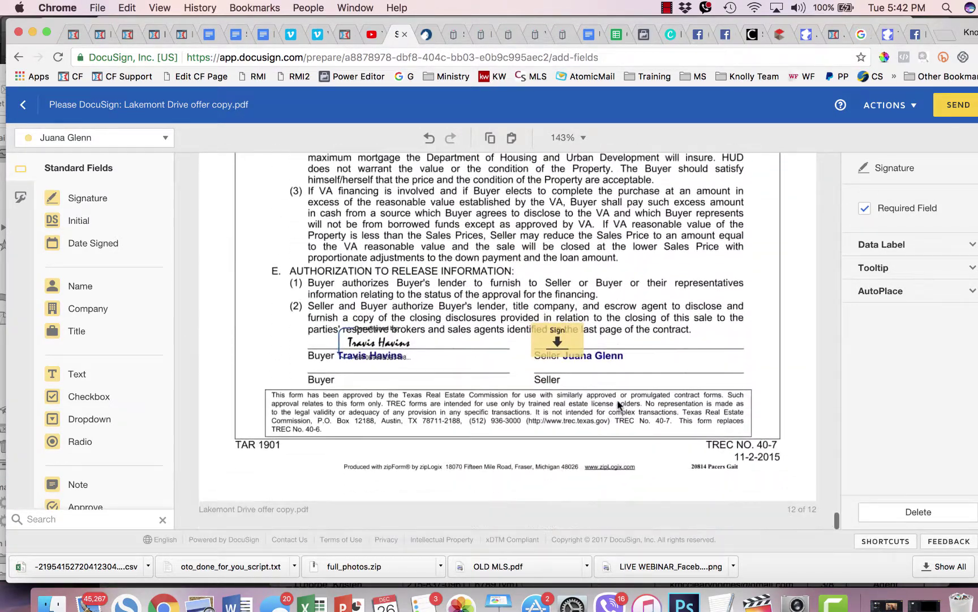
scroll(621, 326, "up", 20)
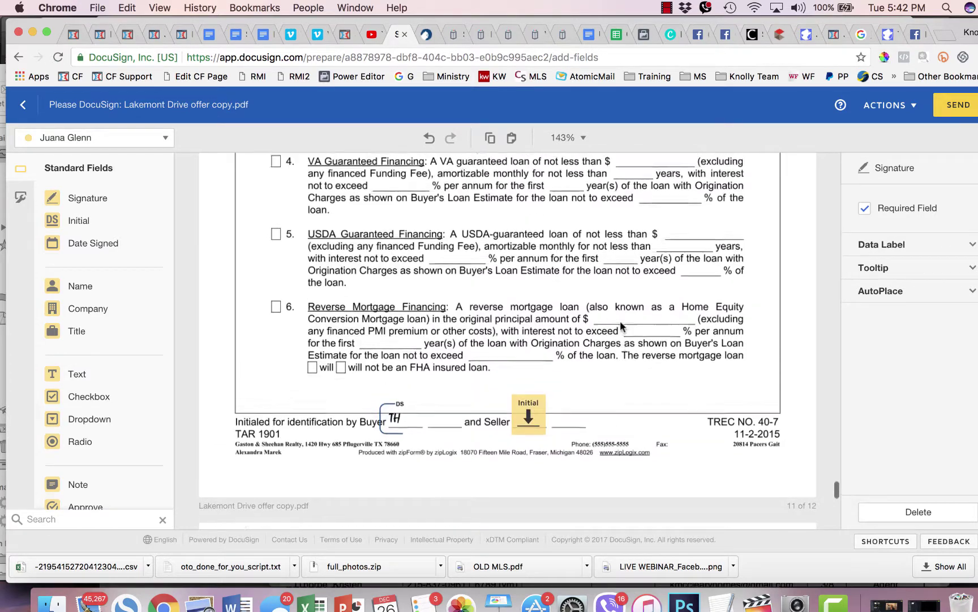
scroll(621, 325, "down", 18)
scroll(621, 325, "up", 15)
Step: Send the Lakemont Drive offer copy.pdf envelope and confirm it shows Waiting for Others for its one signer
left_click(957, 108)
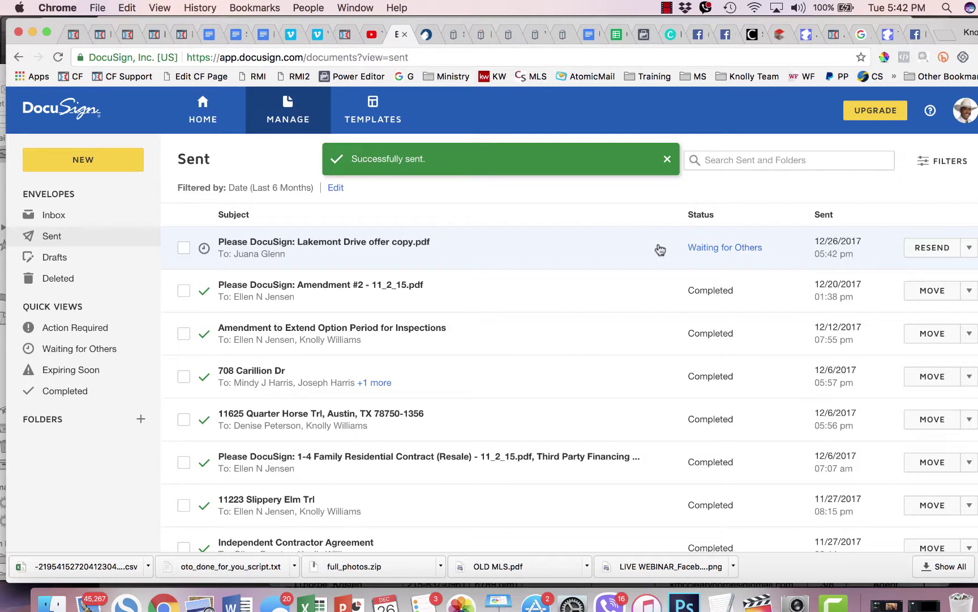
mouse_move(750, 259)
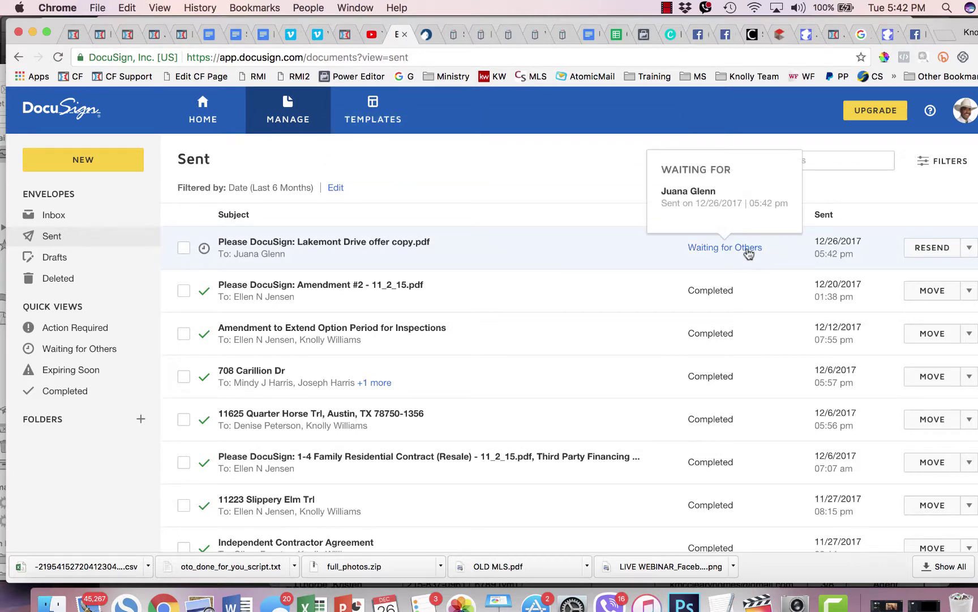